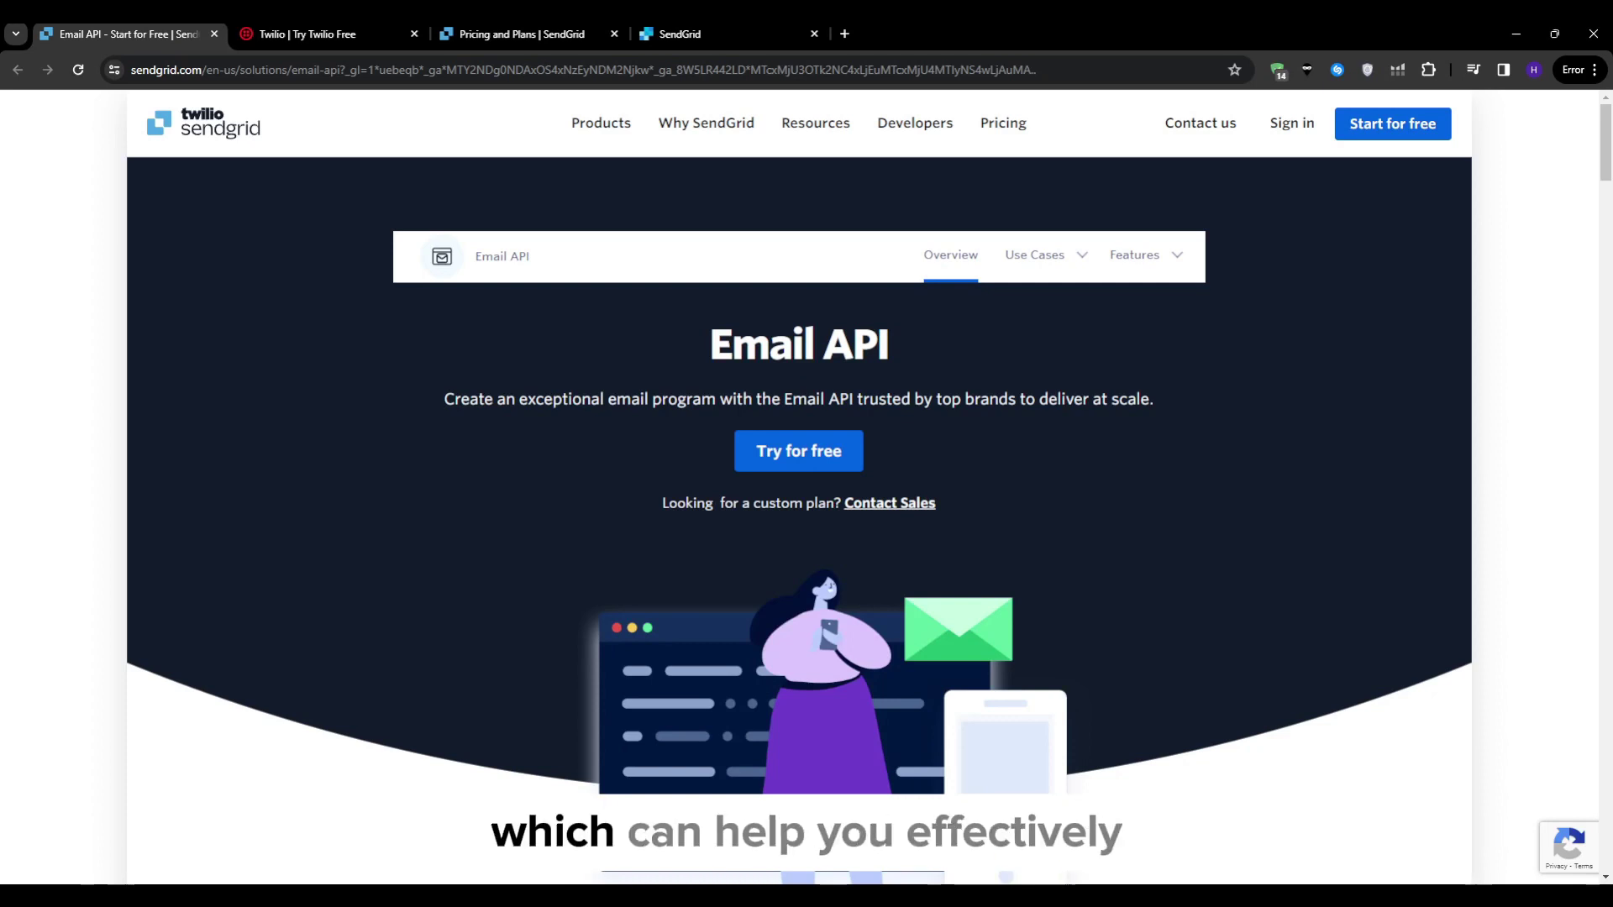
# Step: Scroll through the Email API deliverability features and bring up the Why SendGrid mega-menu
pyautogui.scroll(-3, 798, 487)
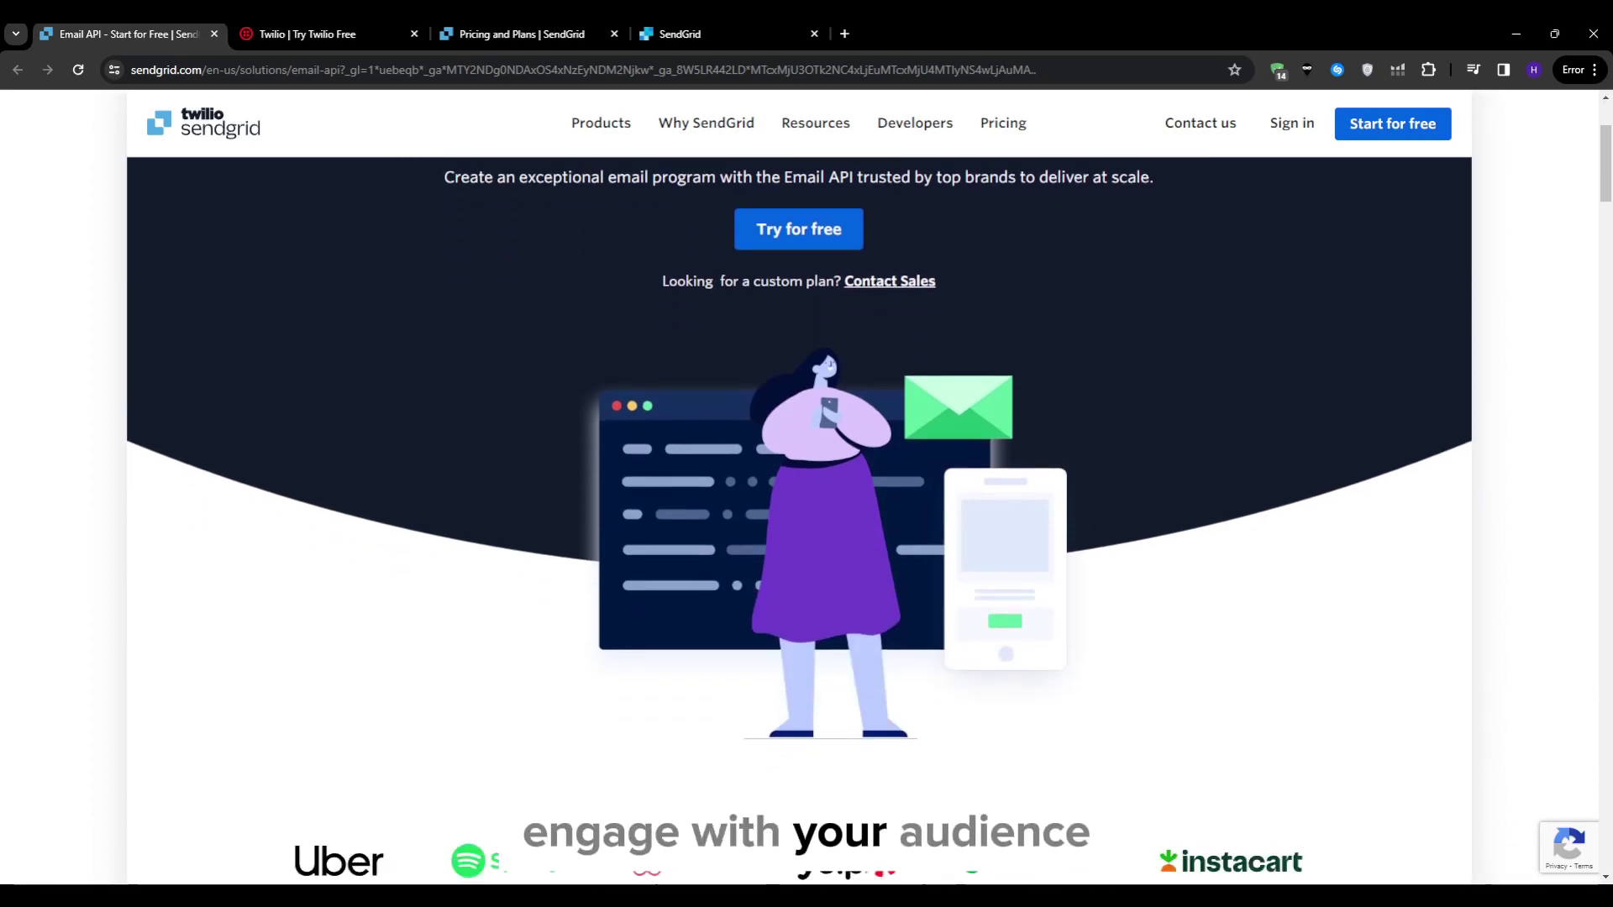
pyautogui.scroll(-8, 798, 487)
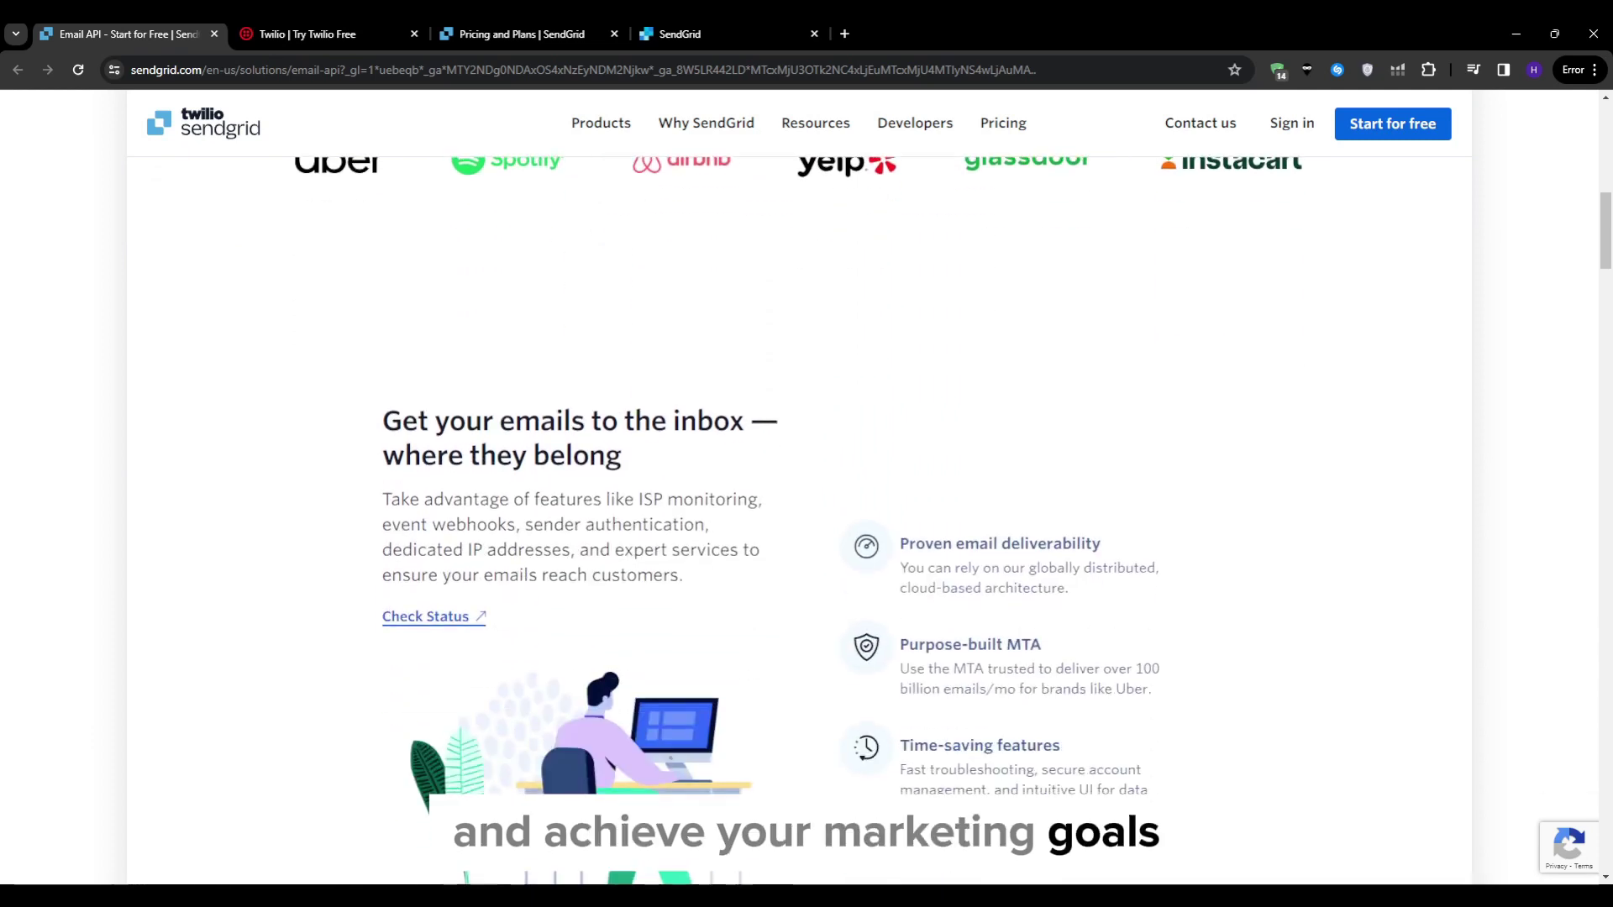
pyautogui.scroll(-2, 798, 487)
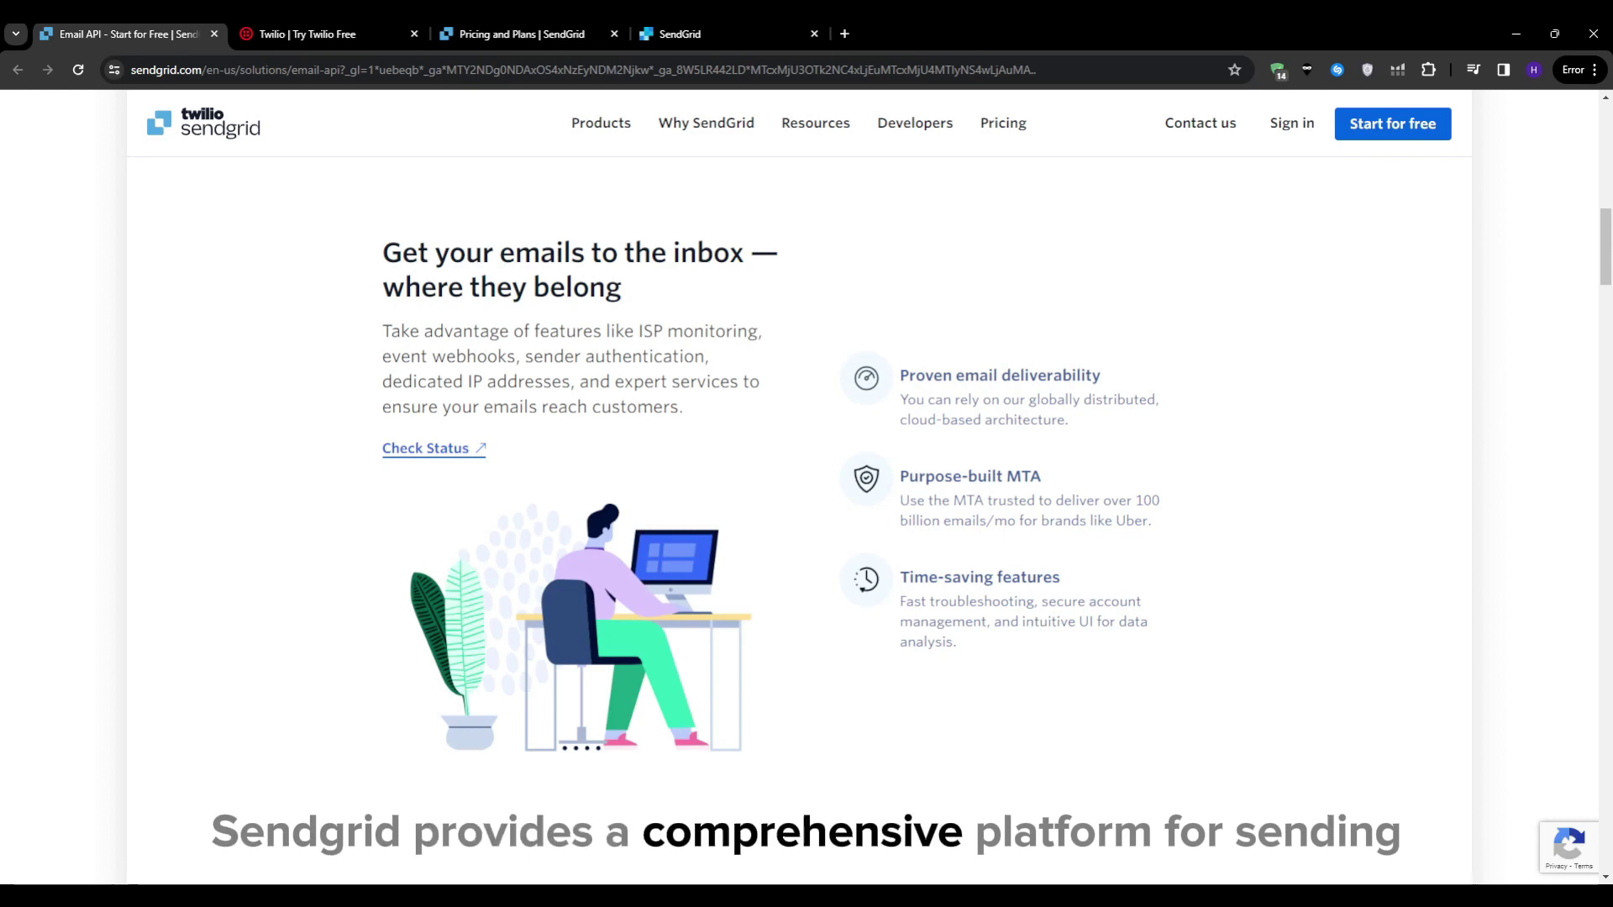
pyautogui.moveTo(707, 123)
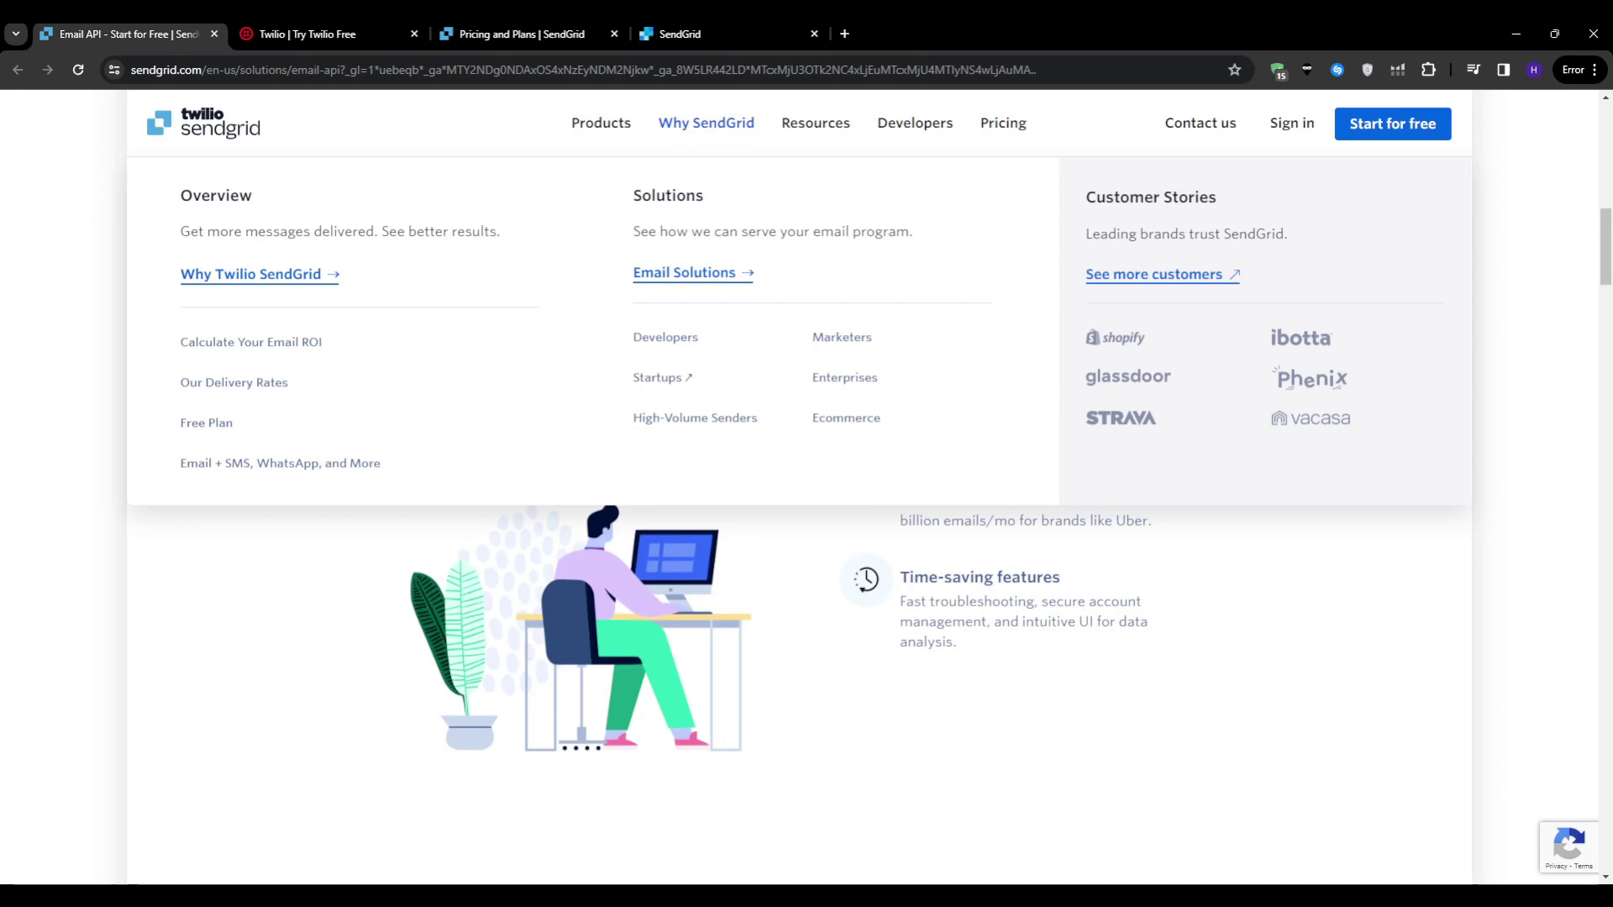
# Step: Browse the Email Platform page, then go to Pricing and Plans to view the Free, Essentials, Pro and Premier plans
pyautogui.click(685, 272)
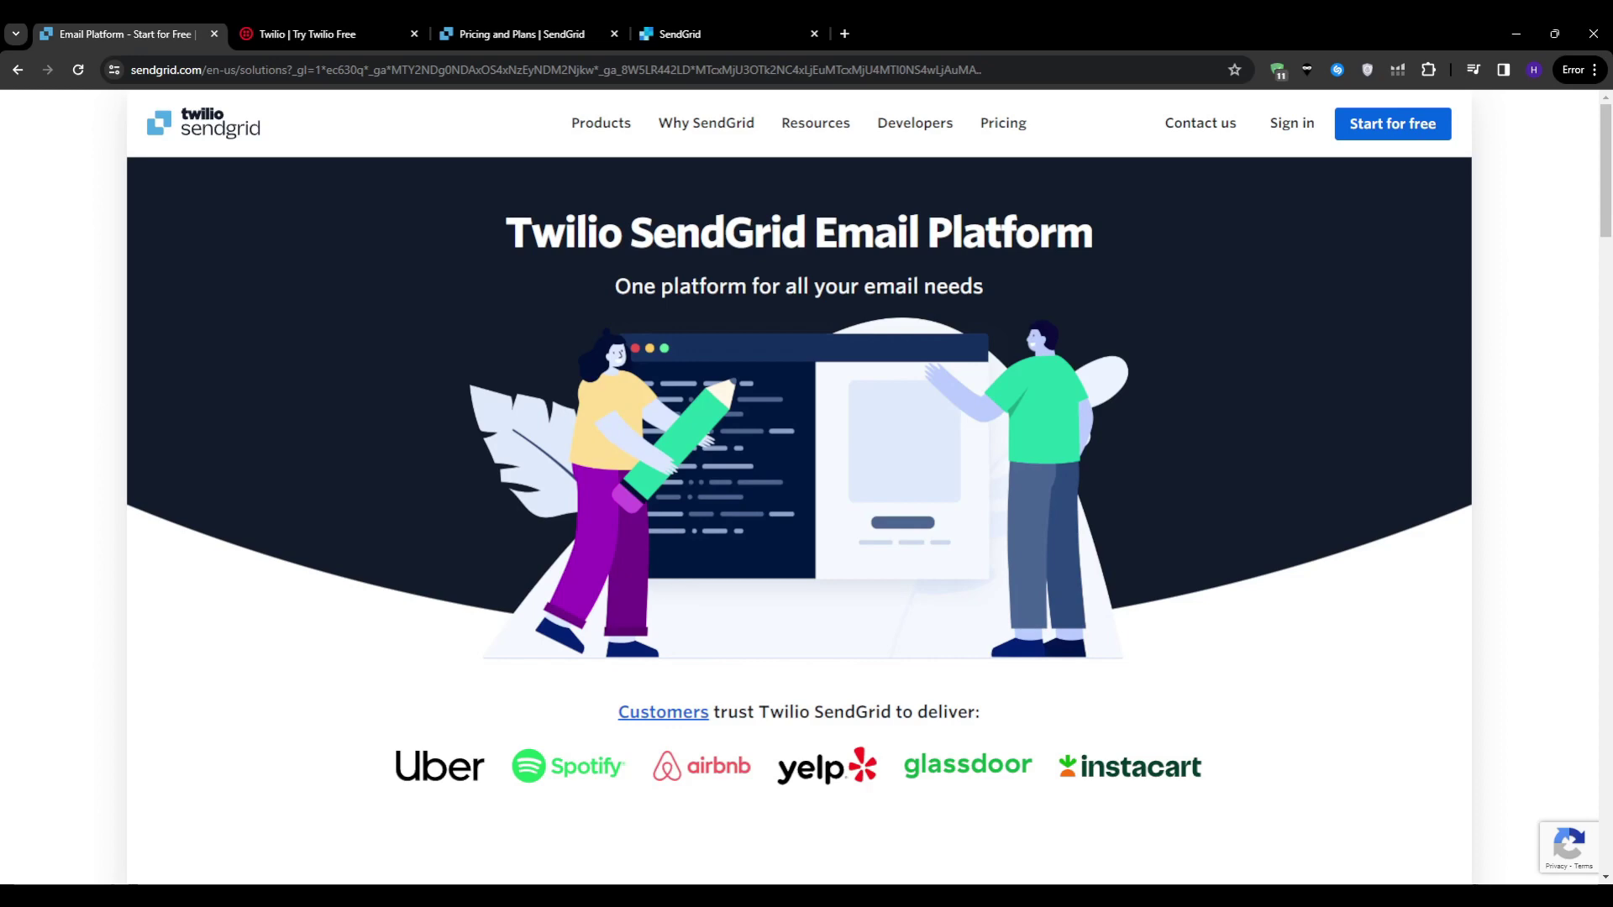
pyautogui.scroll(-8, 798, 521)
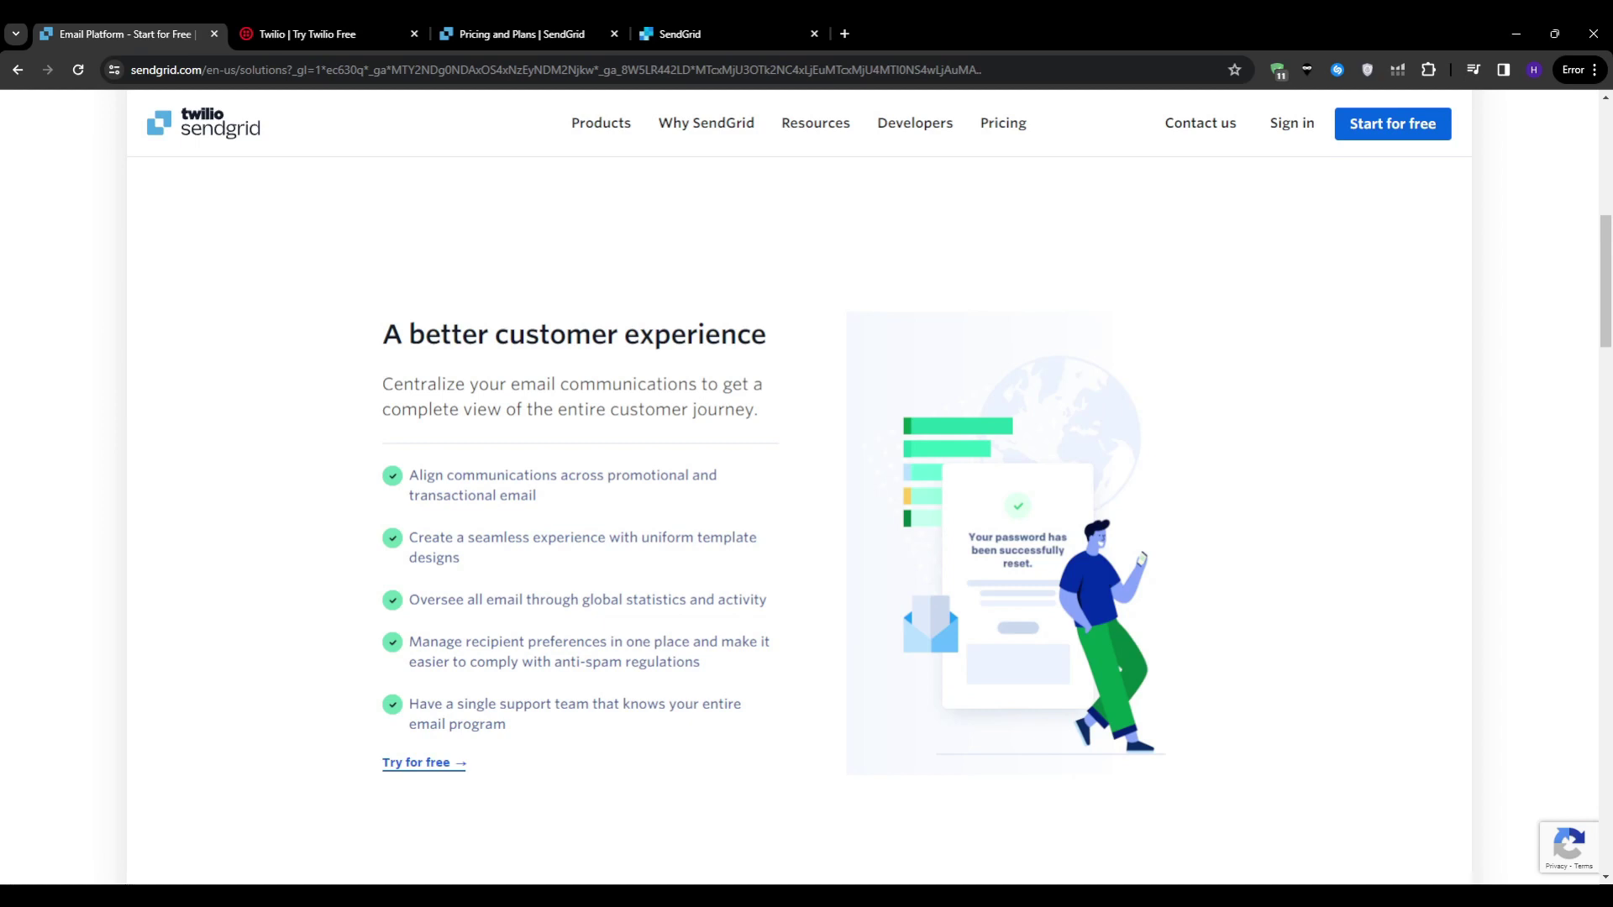
pyautogui.scroll(-8, 807, 504)
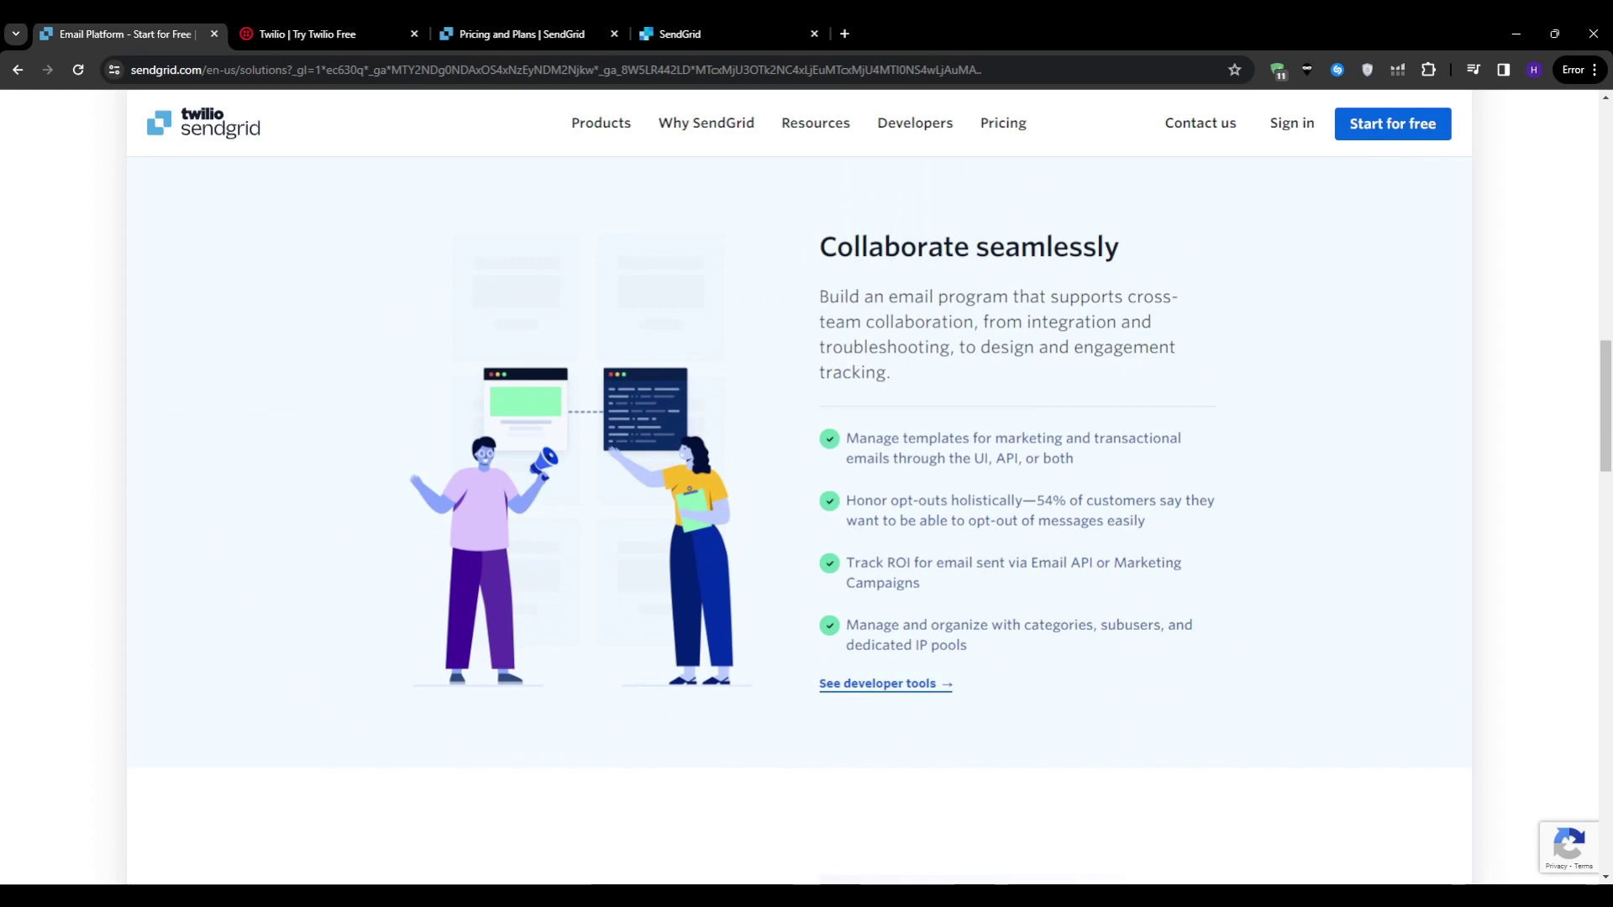
pyautogui.hotkey('ctrl', '3')
pyautogui.scroll(-4, 807, 504)
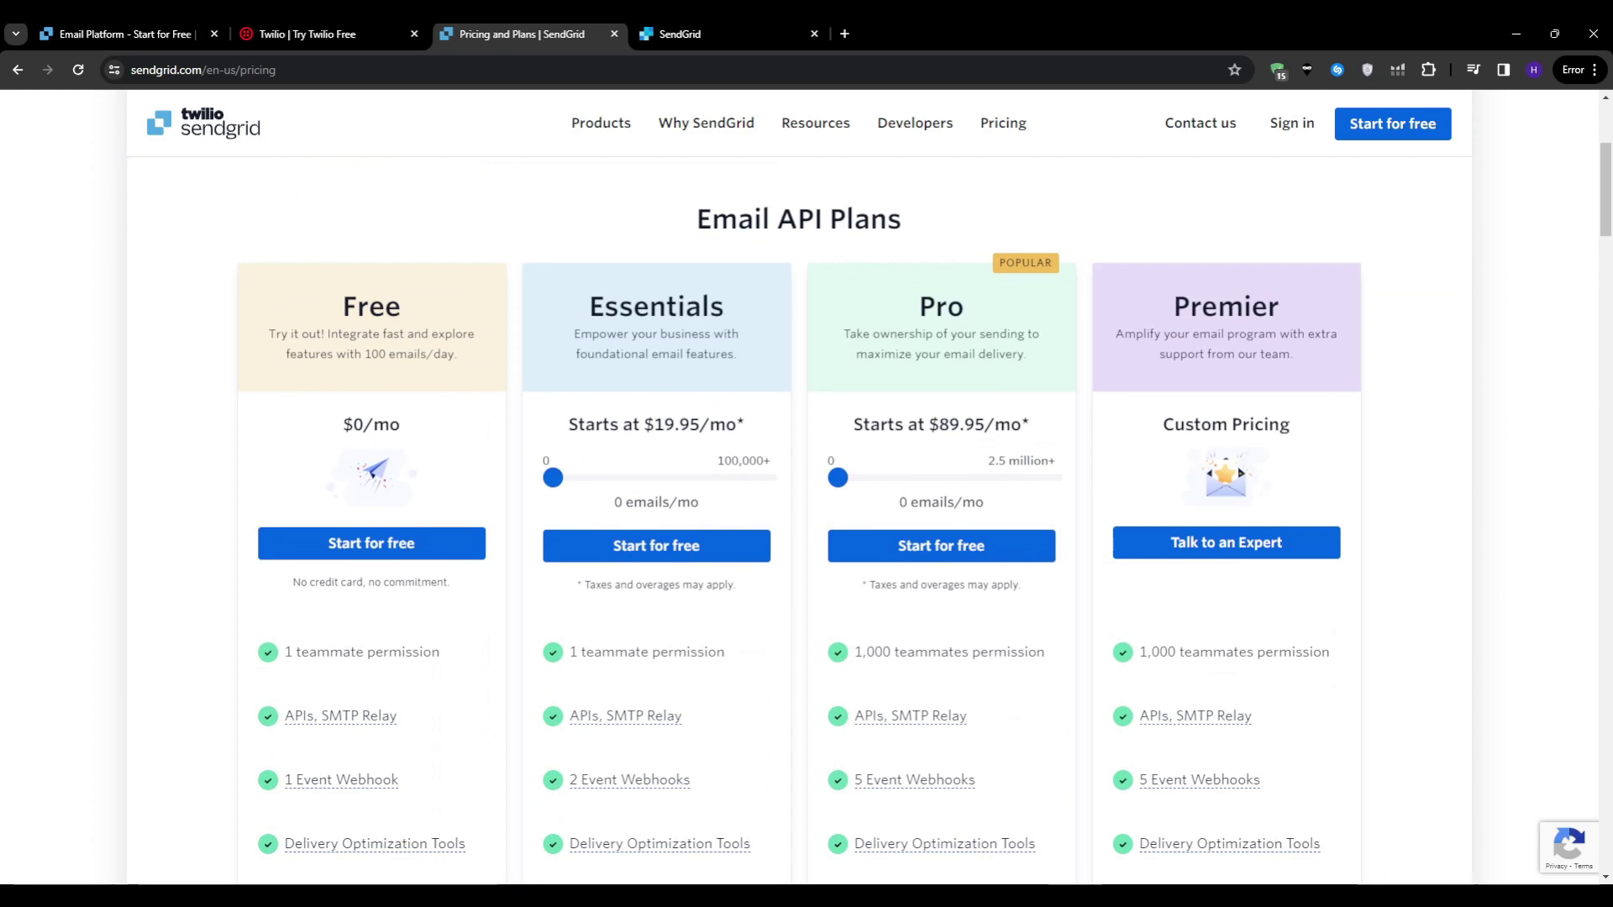
# Step: Highlight the Free plan's description and the Essentials starting price
pyautogui.scroll(-1, 806, 504)
pyautogui.tripleClick(371, 259)
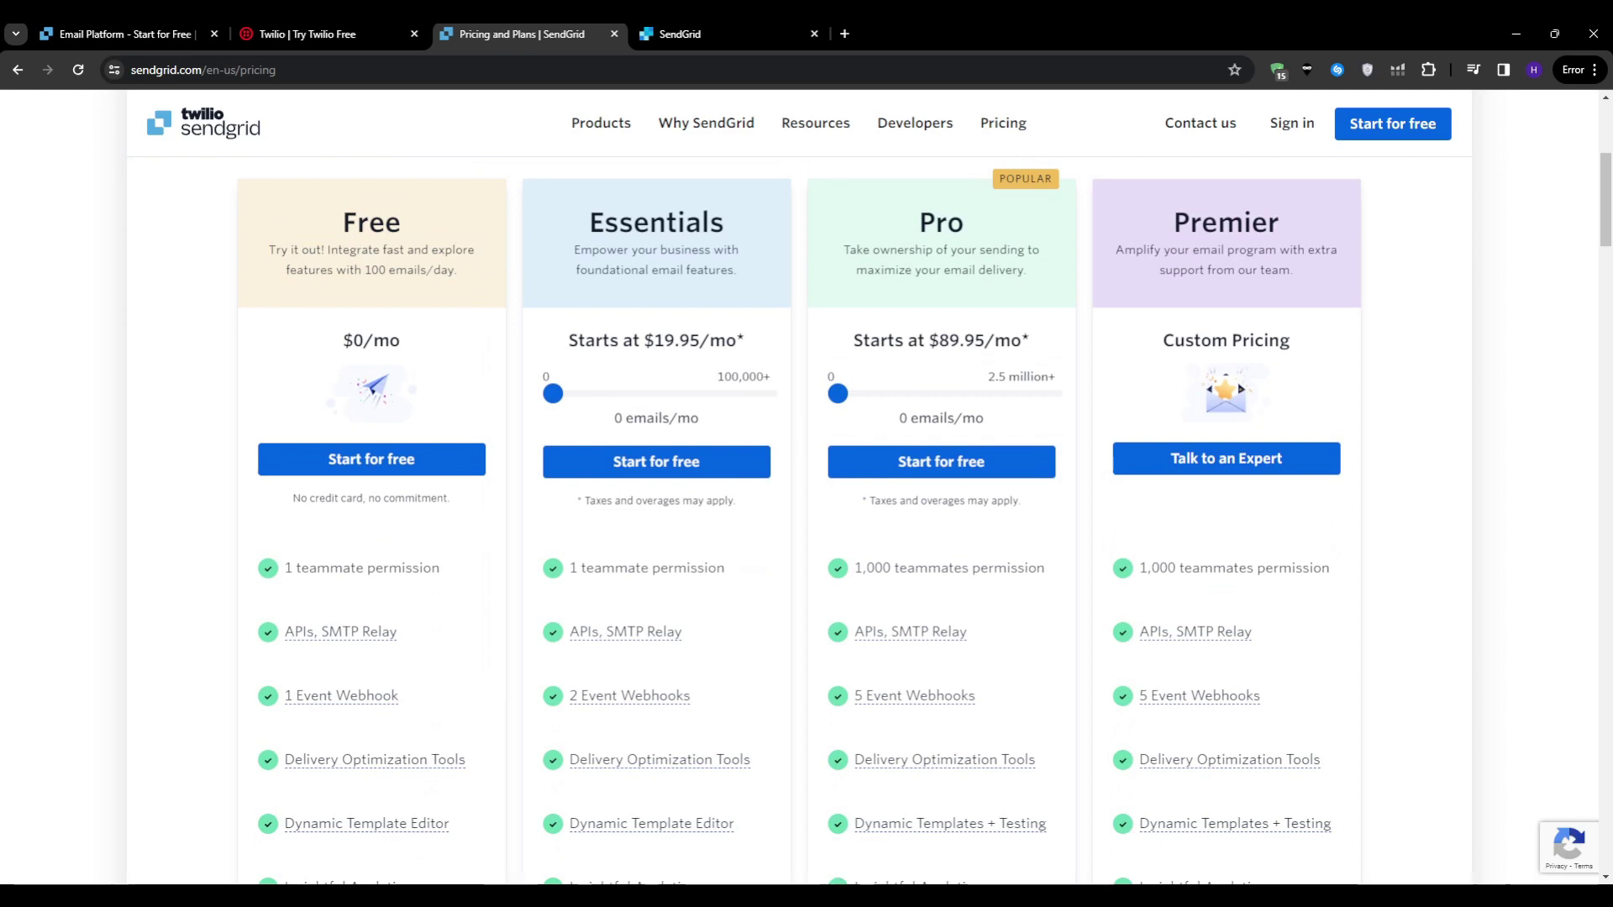
pyautogui.tripleClick(676, 340)
# Step: Set Essentials to 100,000 emails/mo ($34.95) and Pro to 2,500,000 emails/mo ($1099)
pyautogui.moveTo(552, 393); pyautogui.dragTo(562, 393)
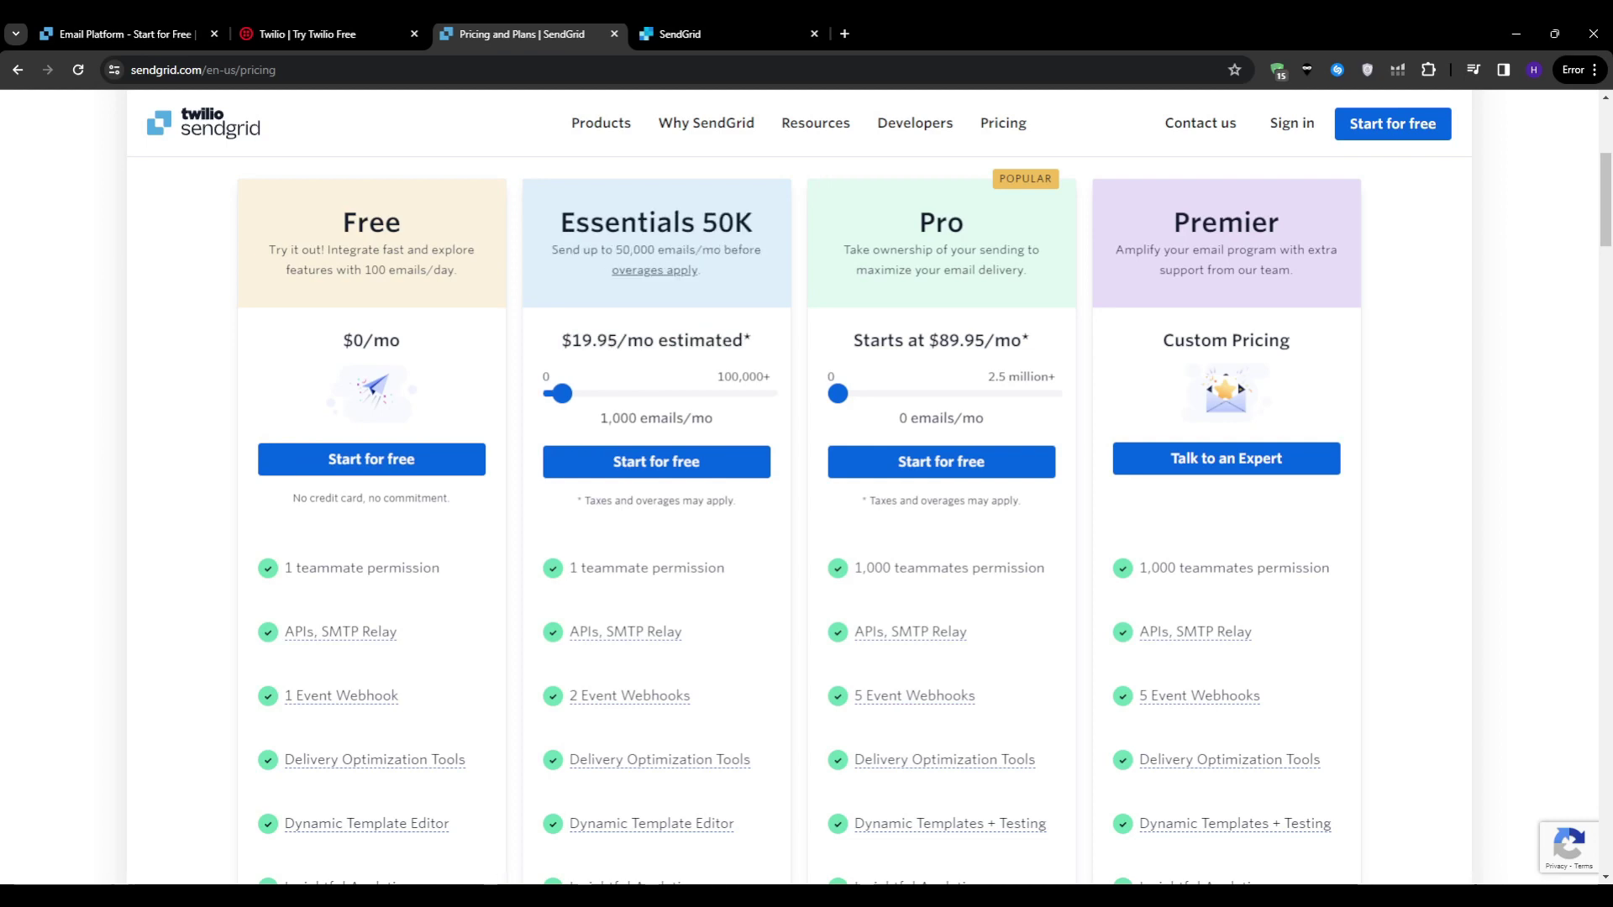
pyautogui.moveTo(562, 393); pyautogui.dragTo(767, 393)
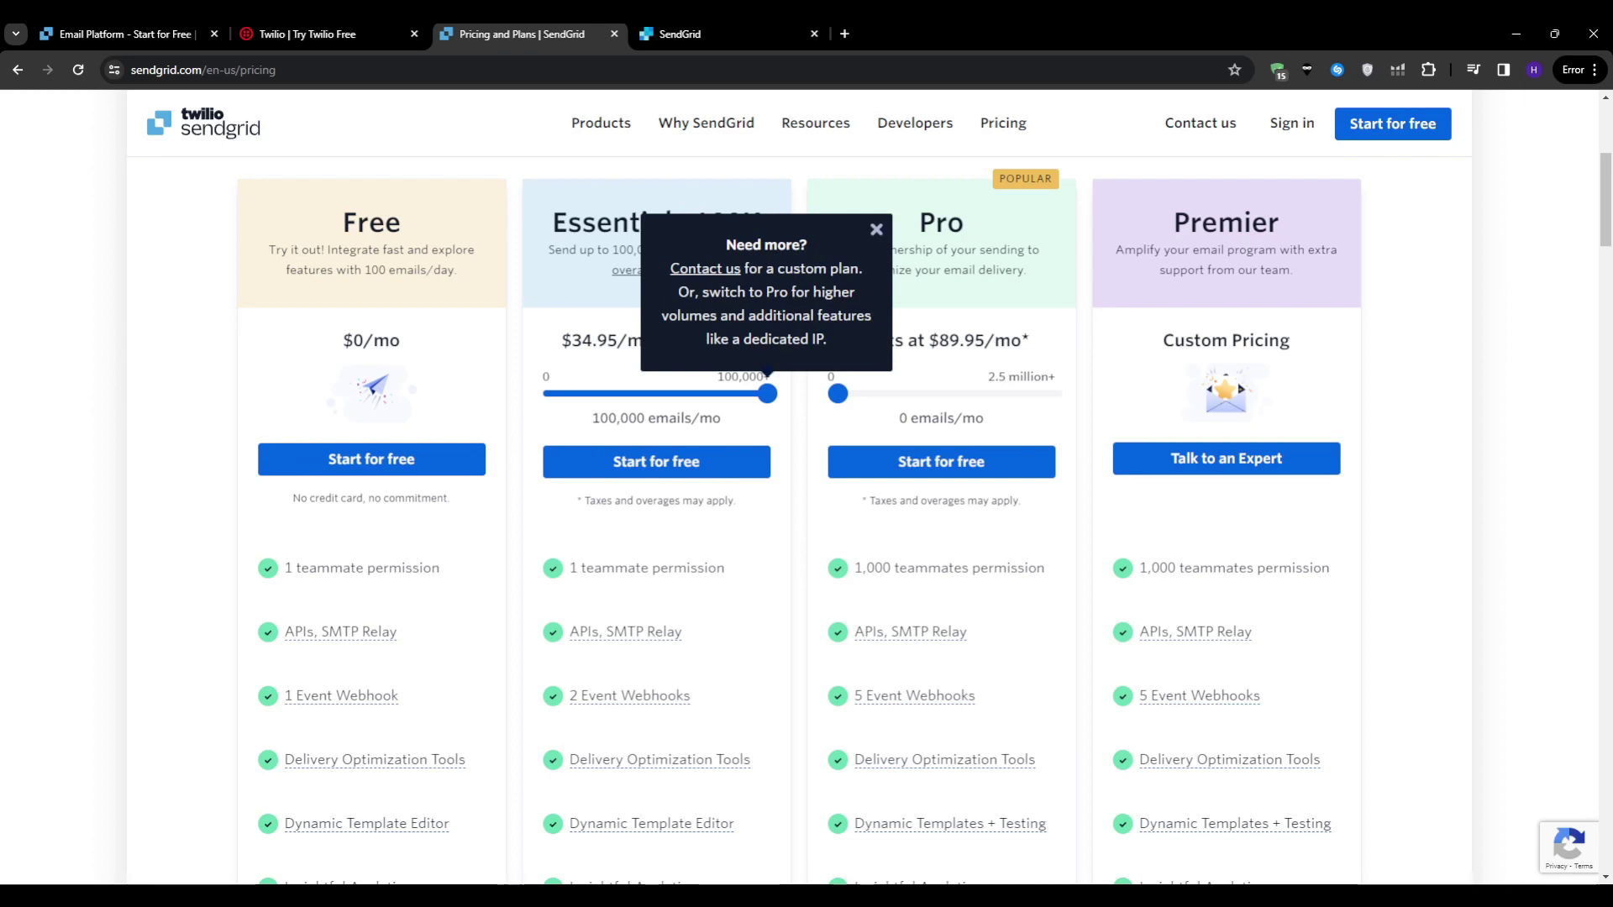
pyautogui.moveTo(559, 340); pyautogui.dragTo(754, 340)
pyautogui.click(754, 340)
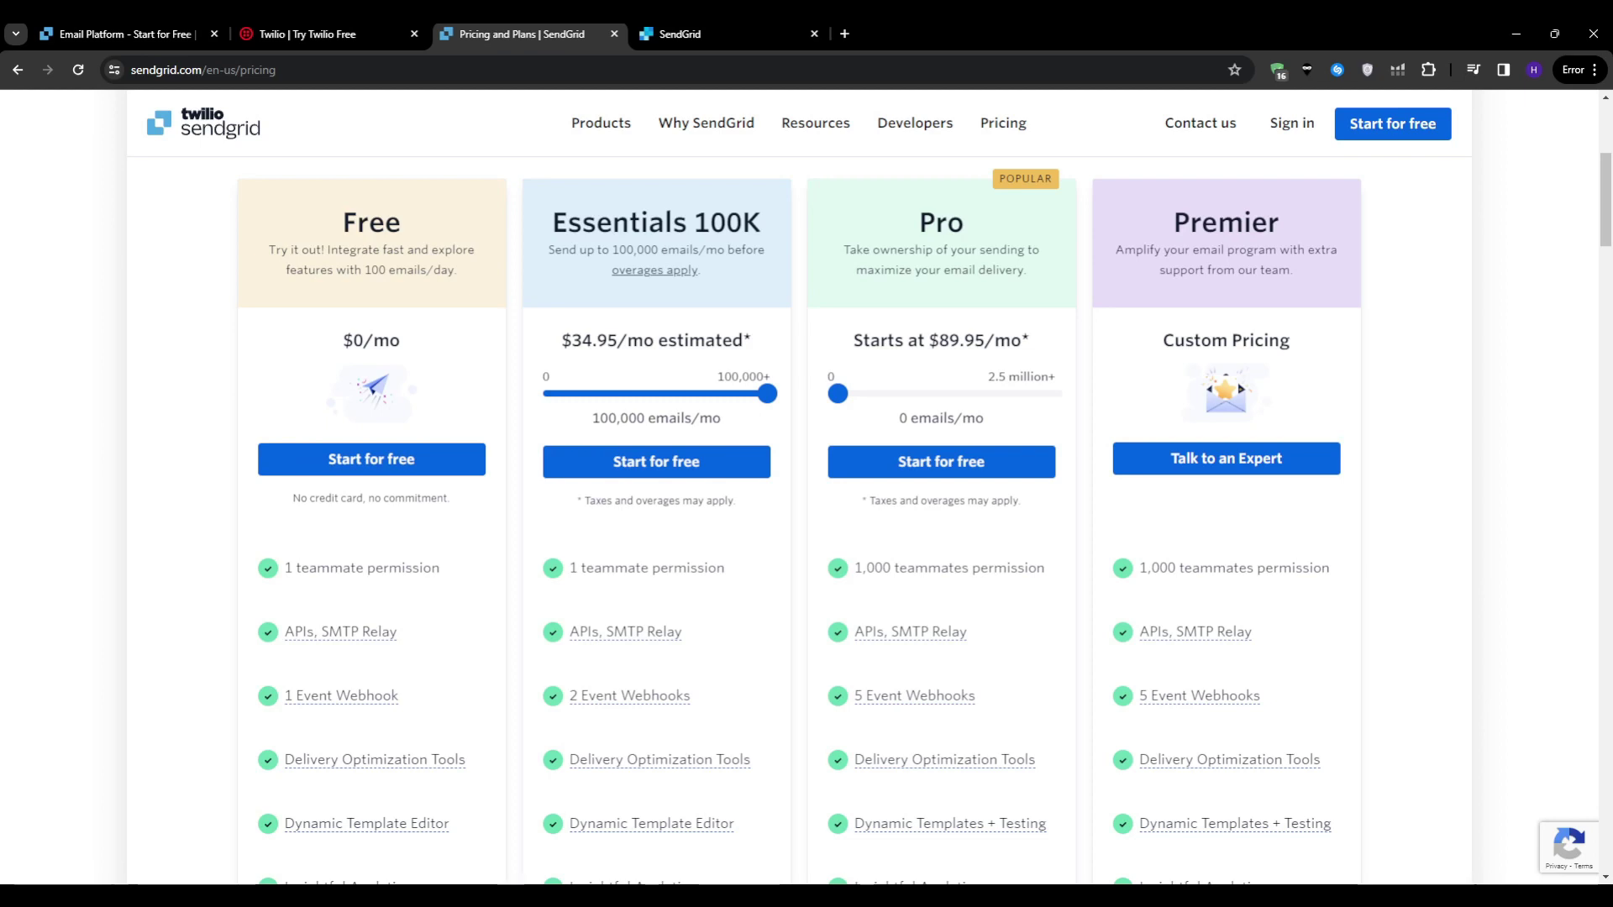
pyautogui.moveTo(767, 393)
pyautogui.mouseDown()
pyautogui.moveTo(720, 393)
pyautogui.moveTo(768, 393)
pyautogui.mouseUp()
pyautogui.moveTo(838, 393); pyautogui.dragTo(1053, 393)
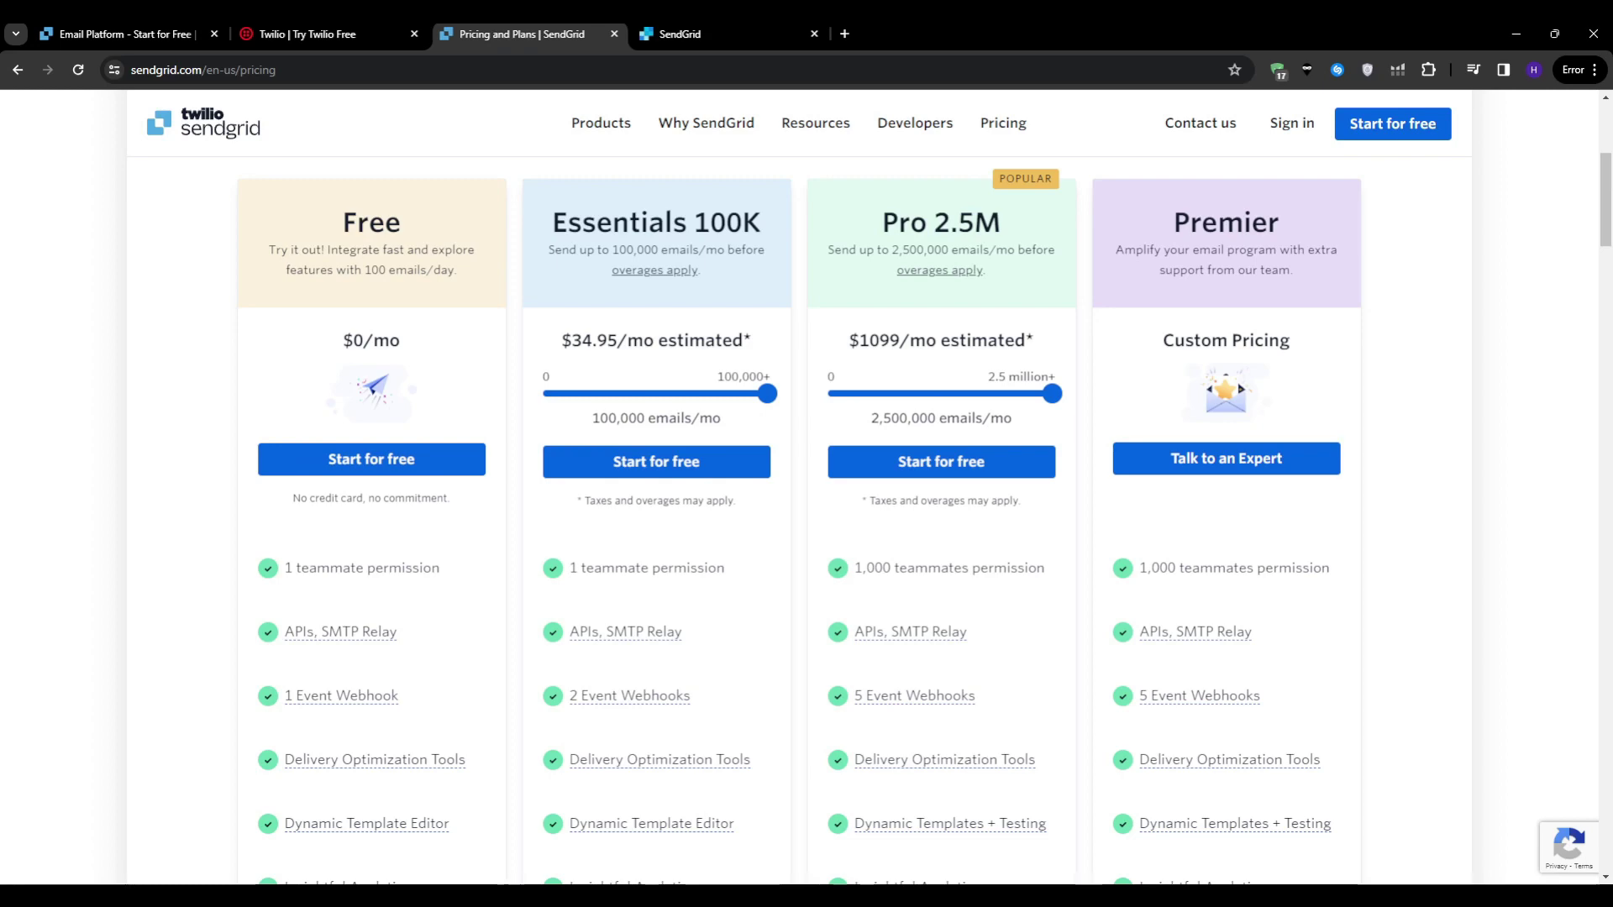
# Step: Look over the plan features, select the word Premier, and switch to the Twilio free-trial sign-up form
pyautogui.scroll(-5, 924, 588)
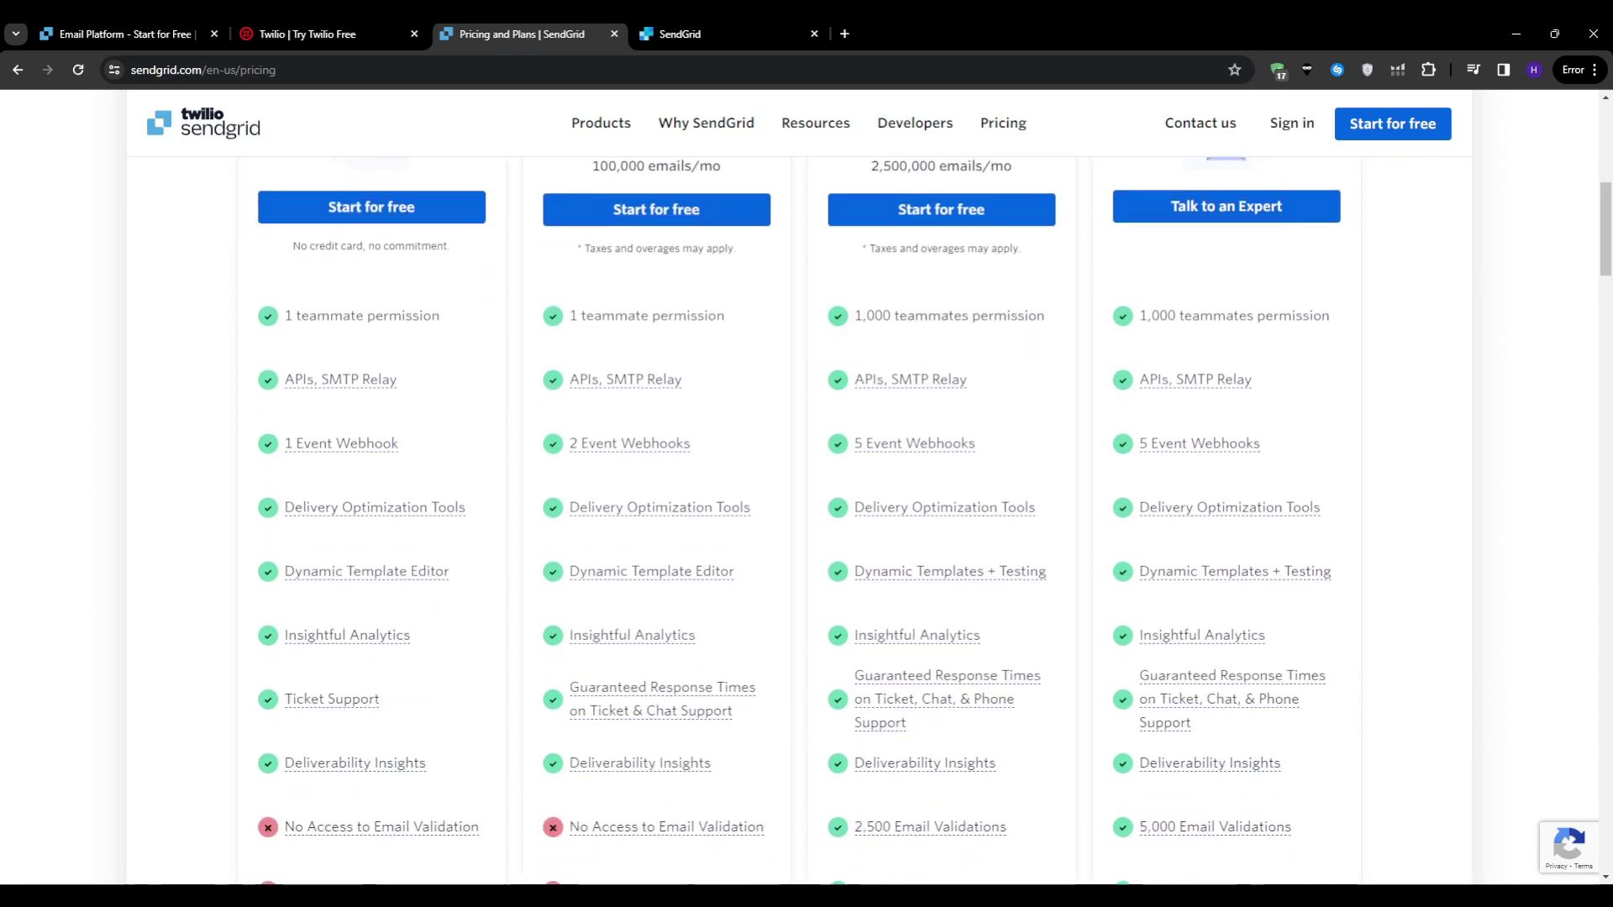
pyautogui.scroll(-2, 924, 589)
pyautogui.scroll(9, 924, 588)
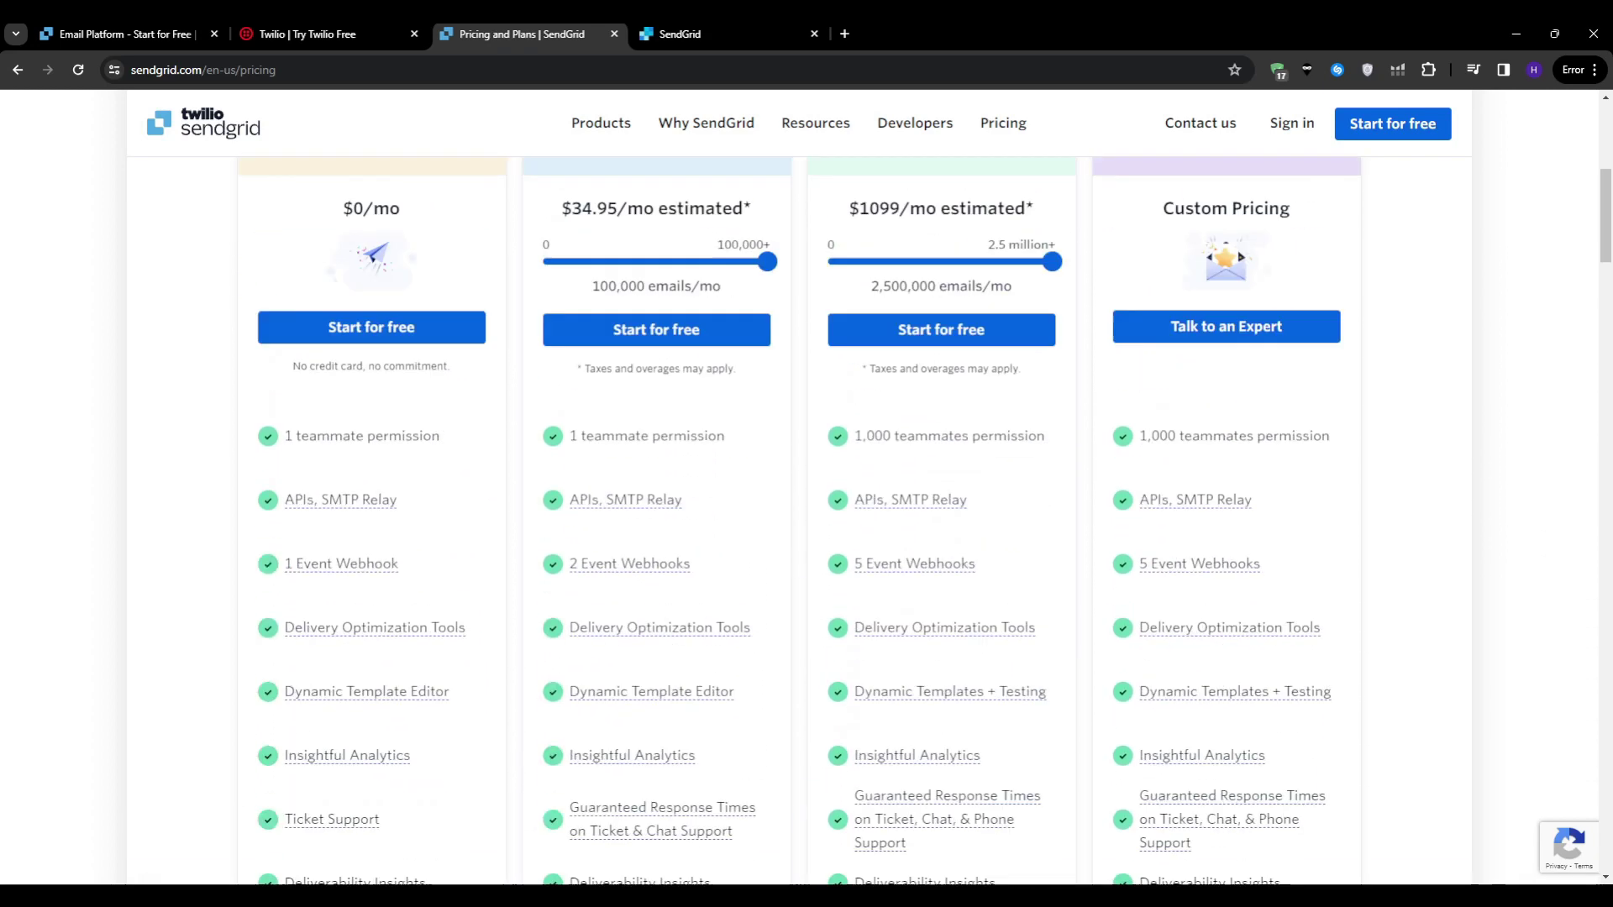
pyautogui.doubleClick(1226, 391)
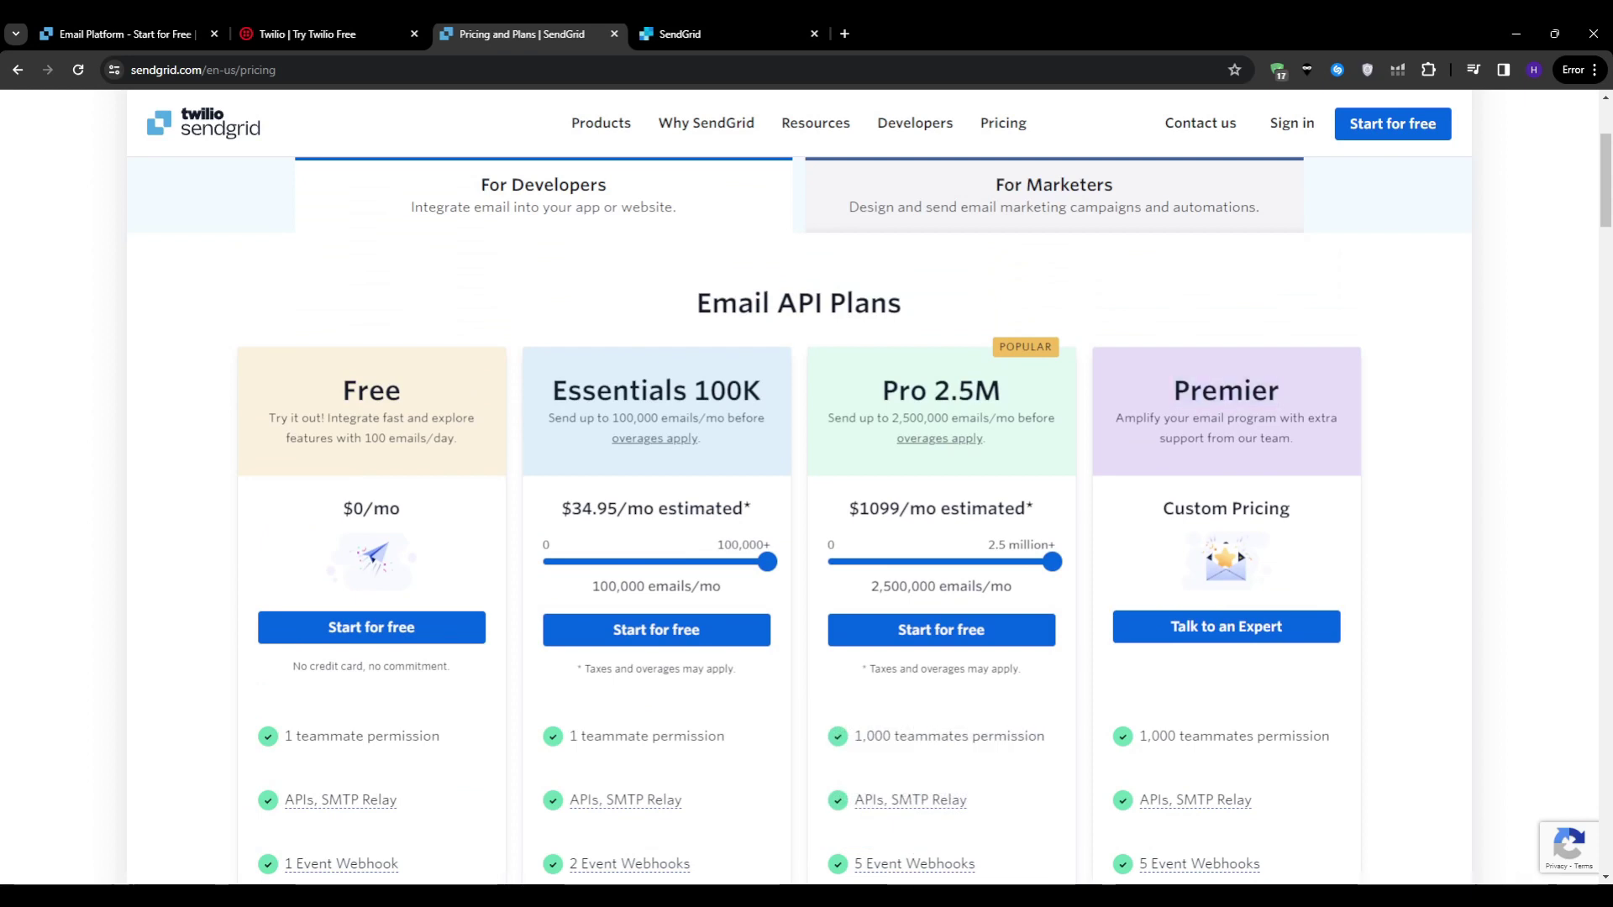
pyautogui.scroll(-2, 798, 504)
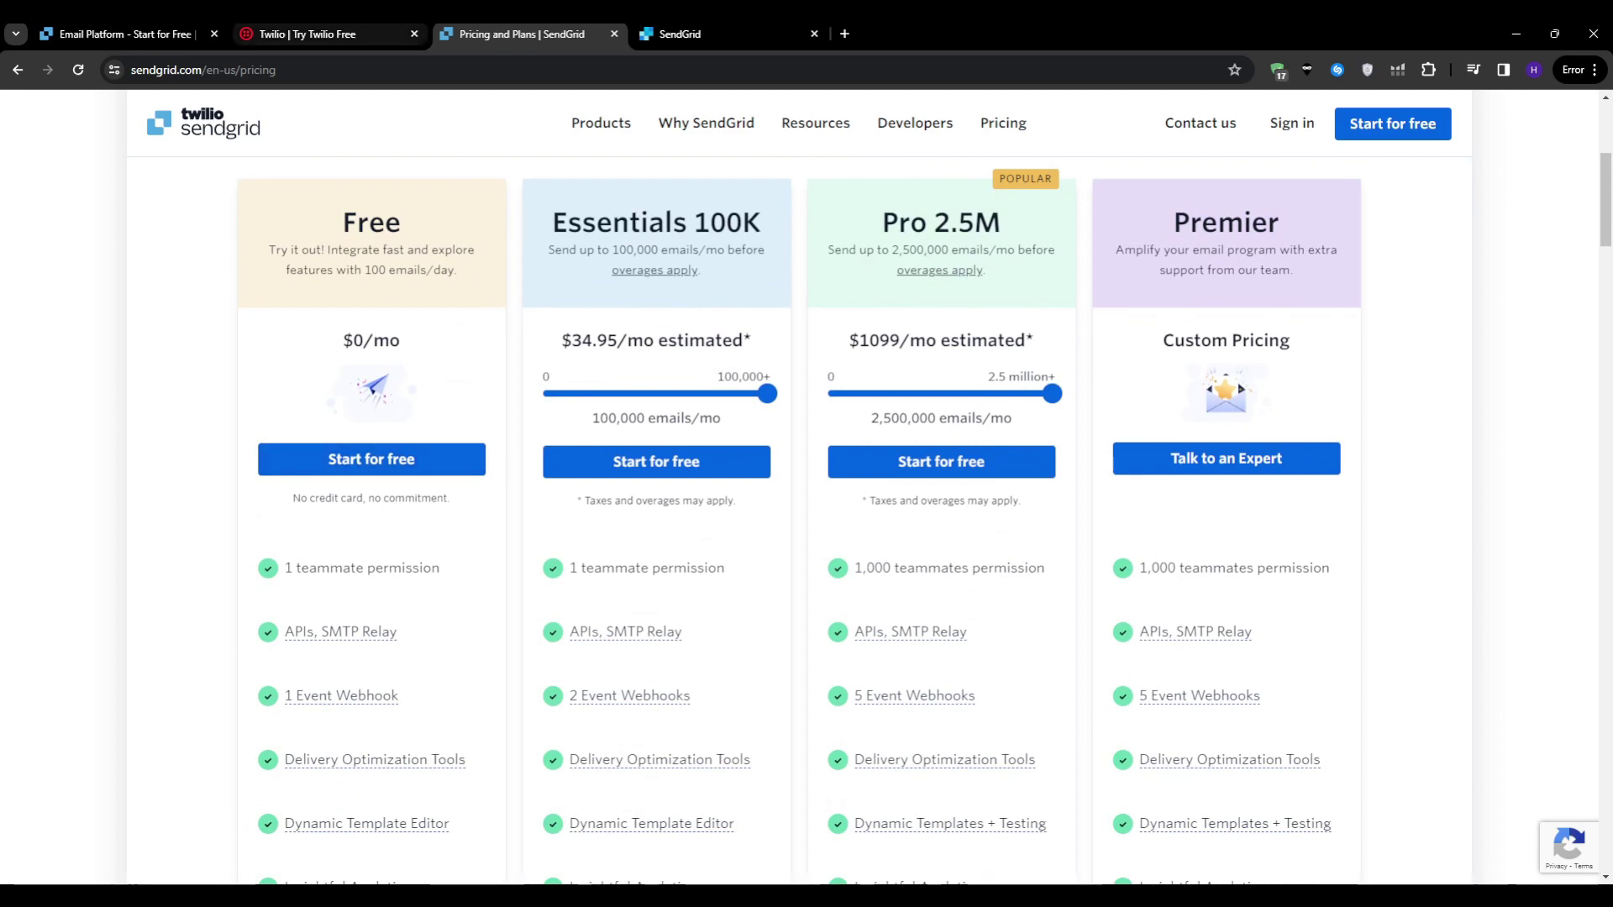
pyautogui.hotkey('ctrl', 'shift', 'Tab')
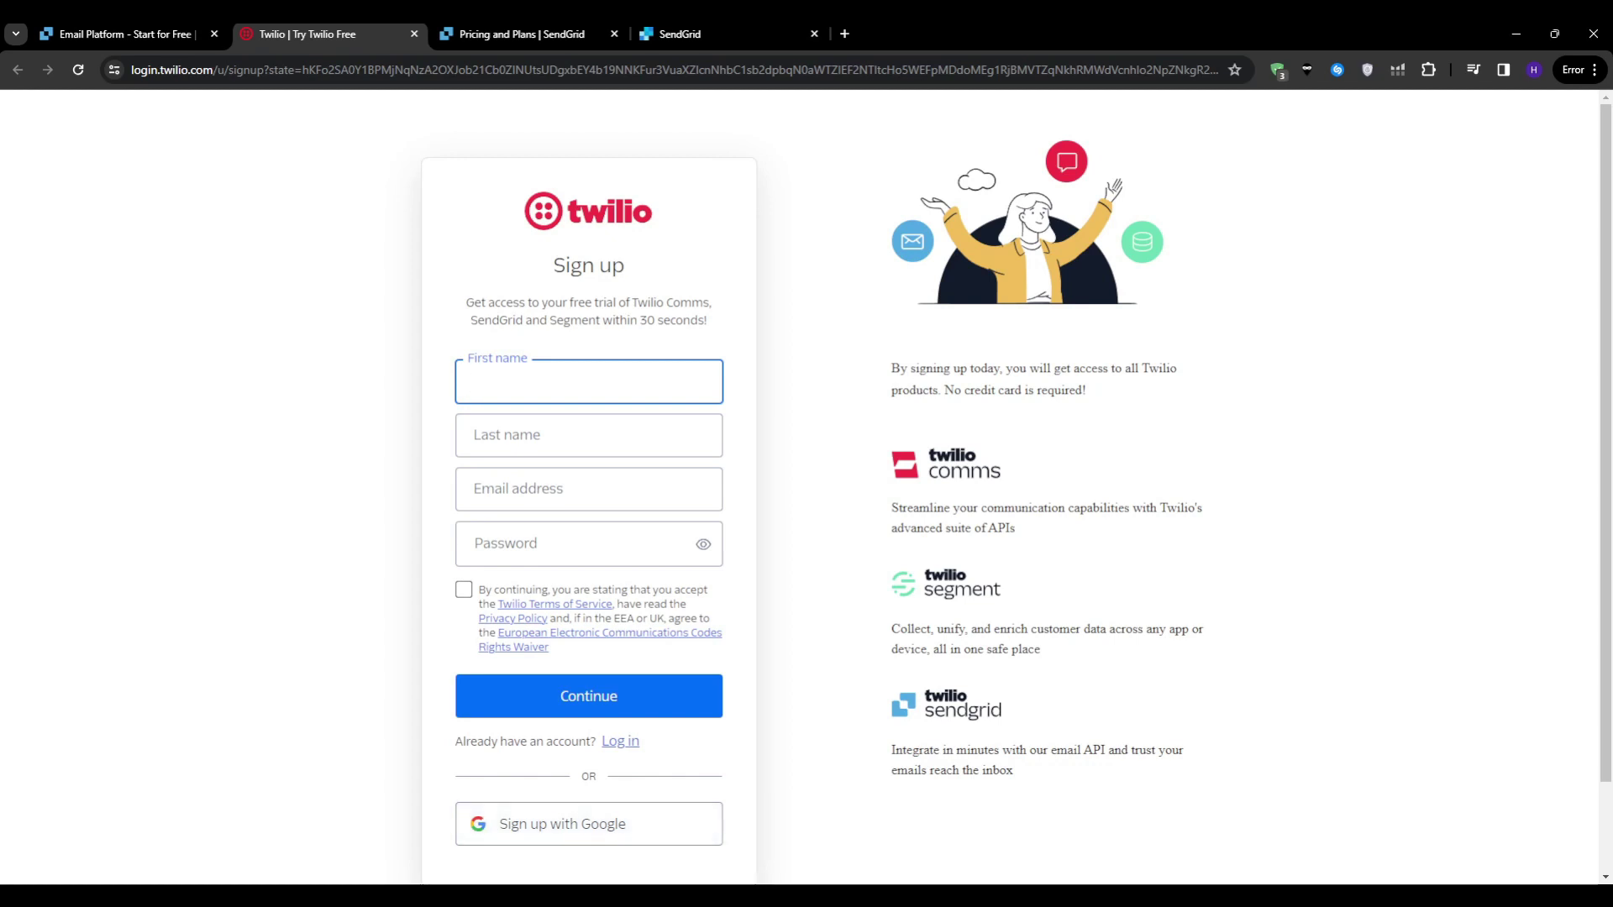
# Step: Glance over the Twilio sign-up form and return to SendGrid's Single Sender Verification page
pyautogui.scroll(-2, 588, 824)
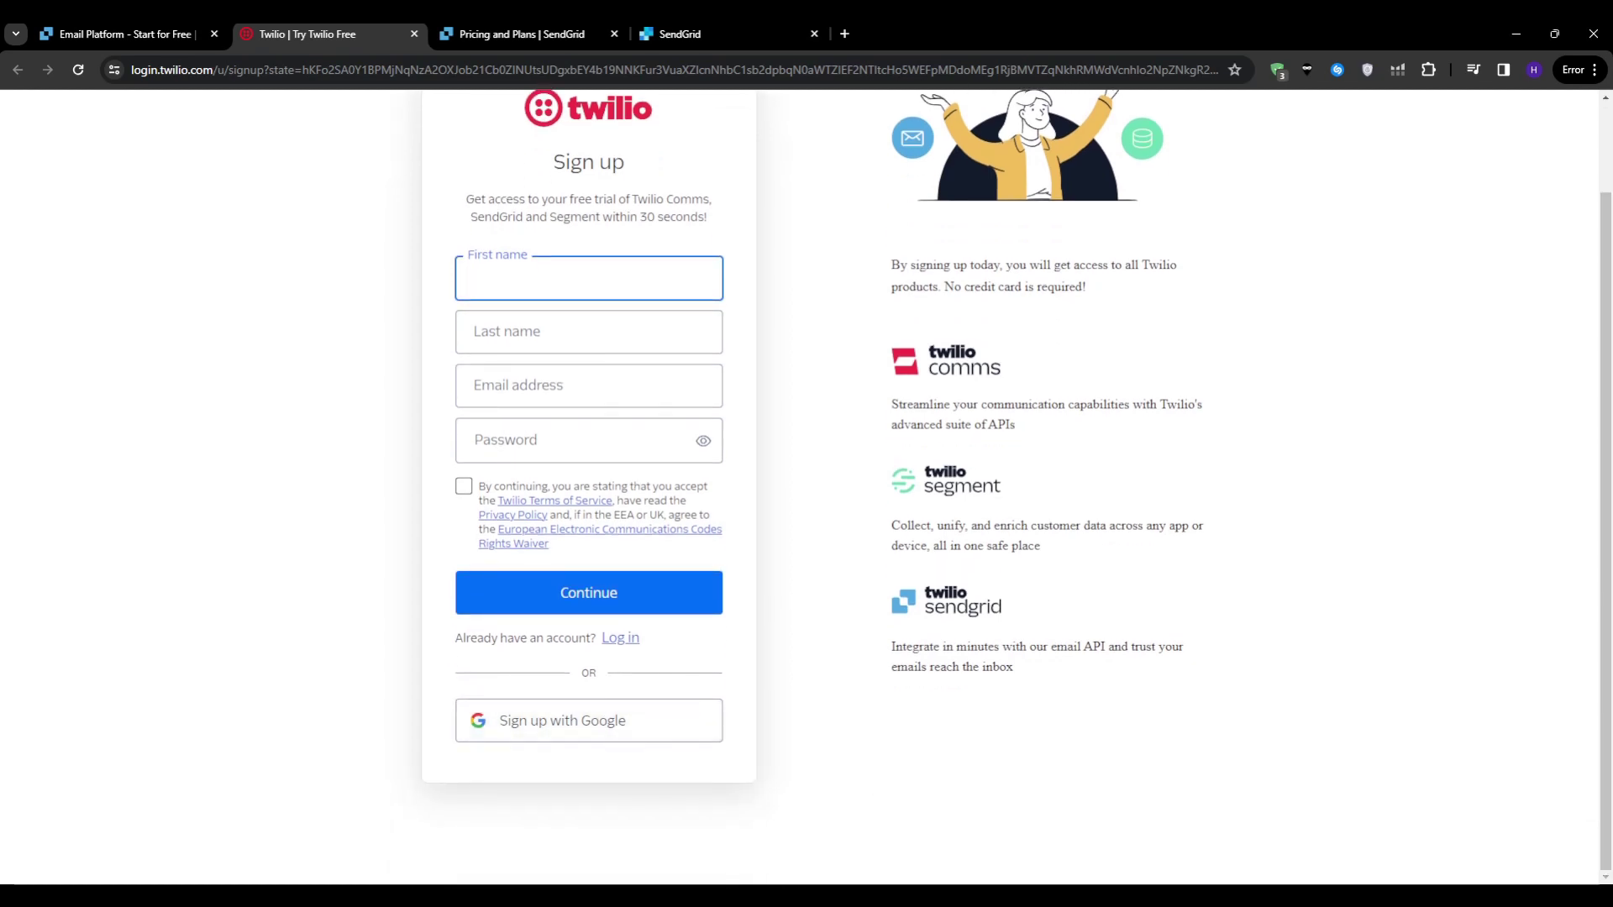
pyautogui.scroll(2, 806, 488)
pyautogui.click(680, 34)
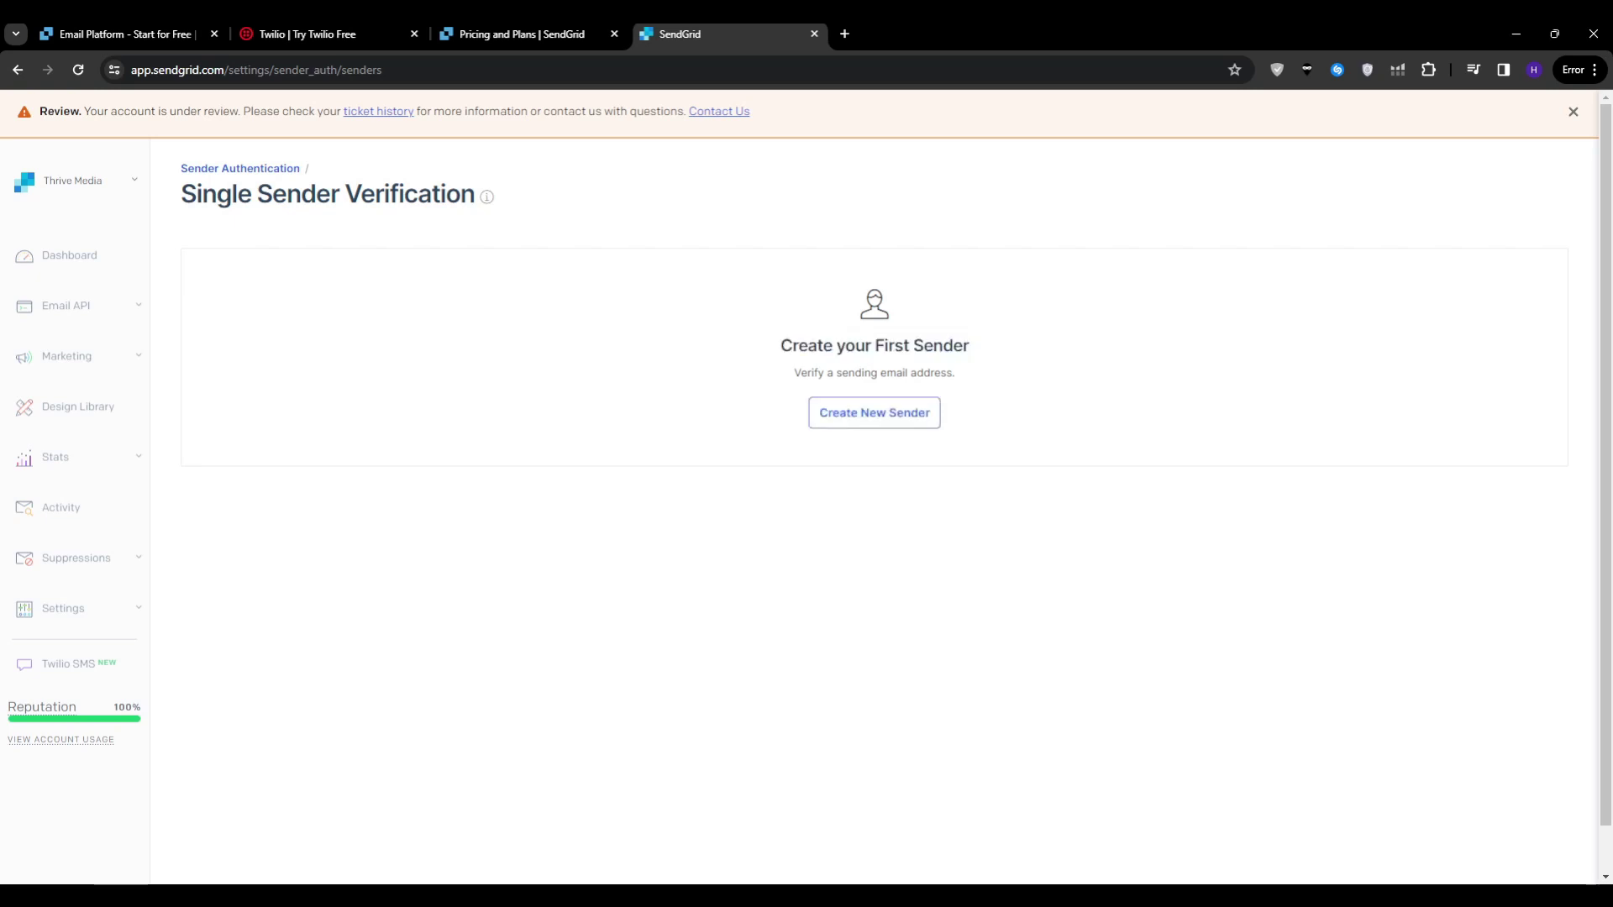
pyautogui.click(875, 412)
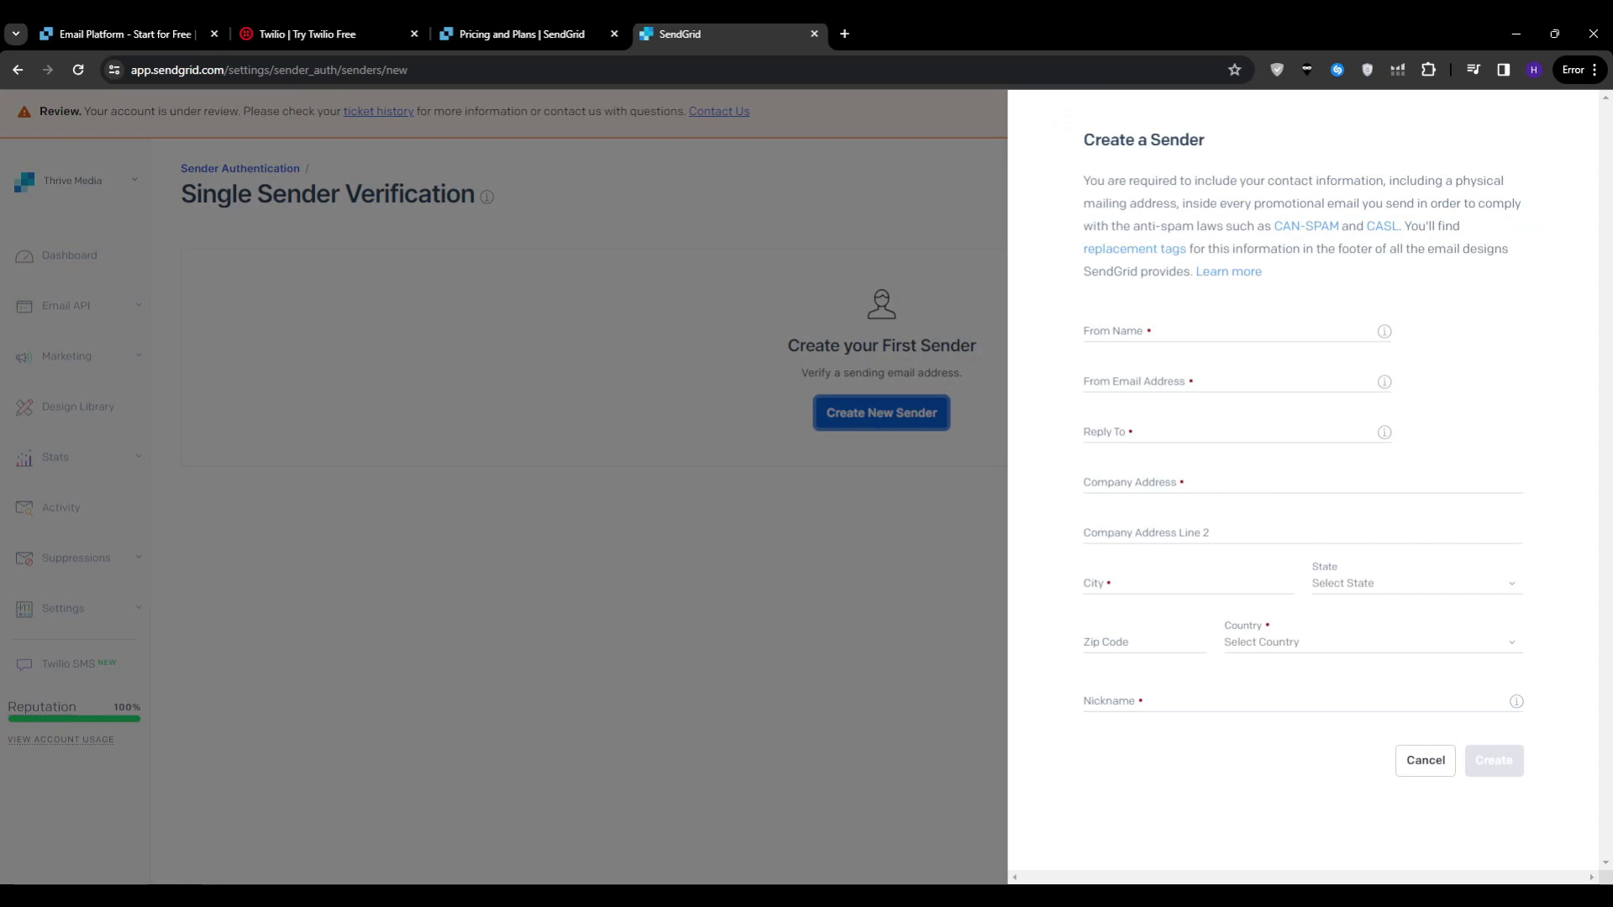
pyautogui.click(1227, 333)
pyautogui.write('As')
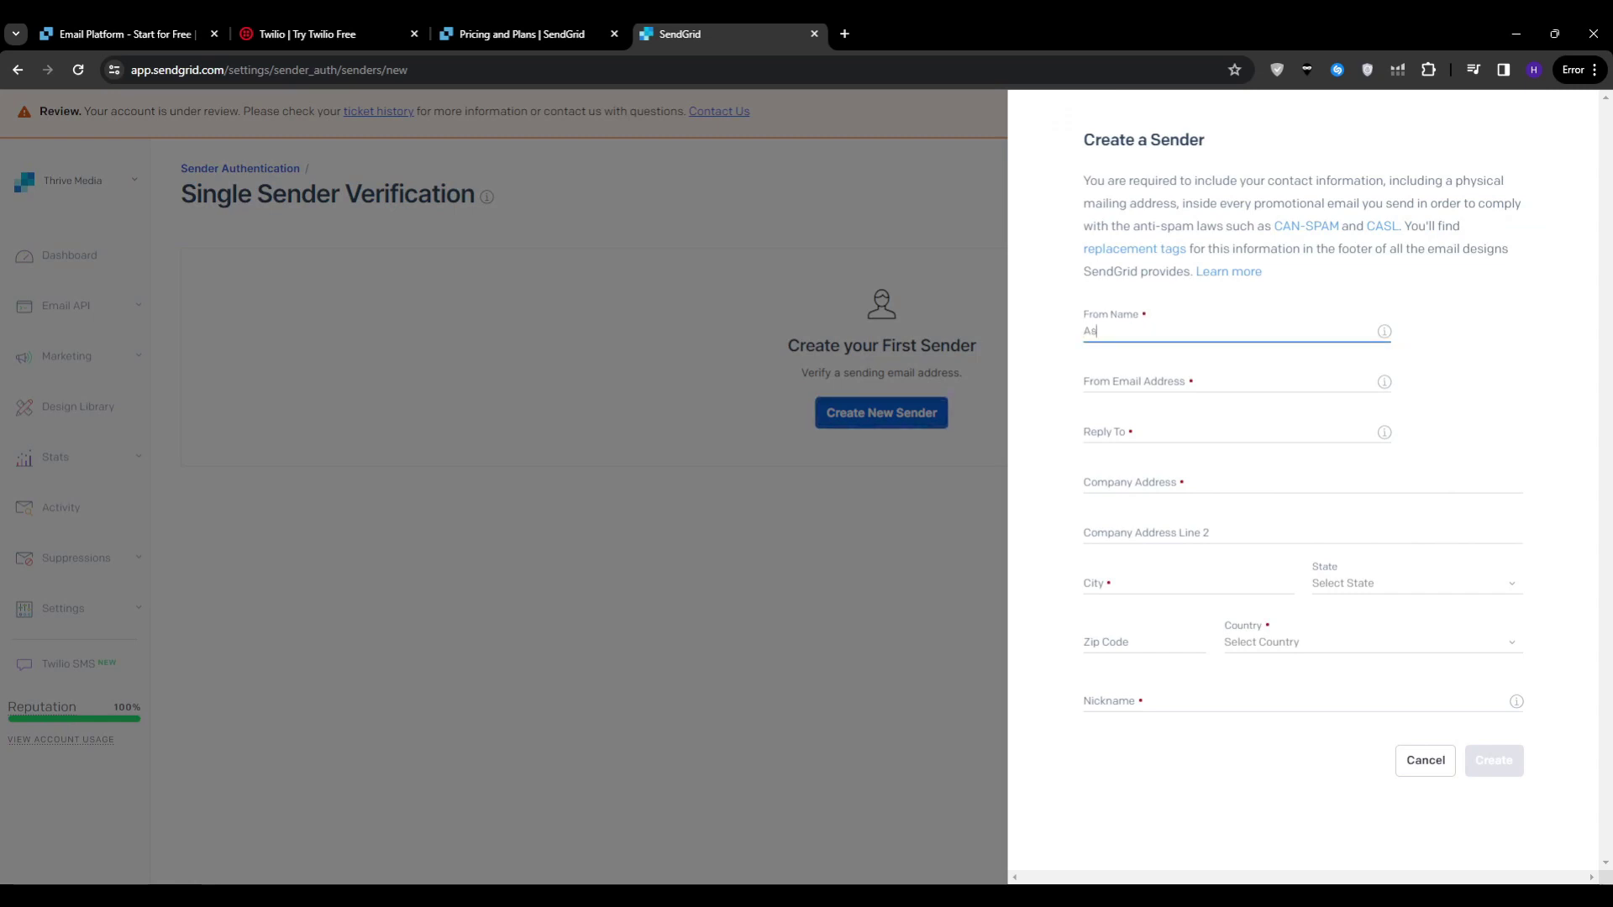
pyautogui.write('h')
pyautogui.click(1227, 383)
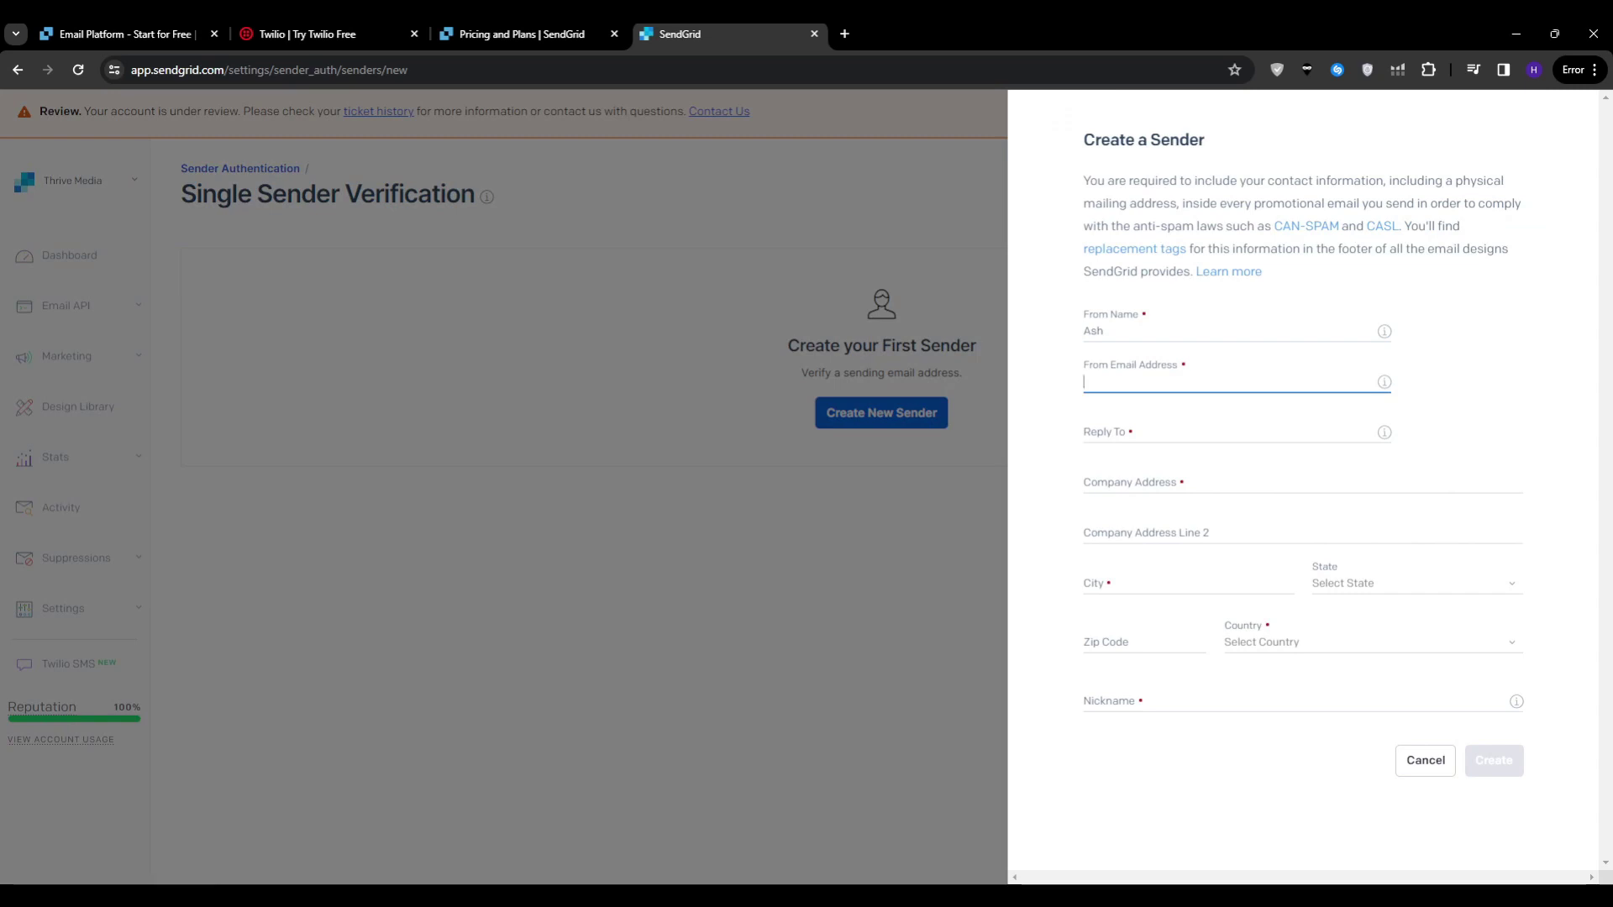
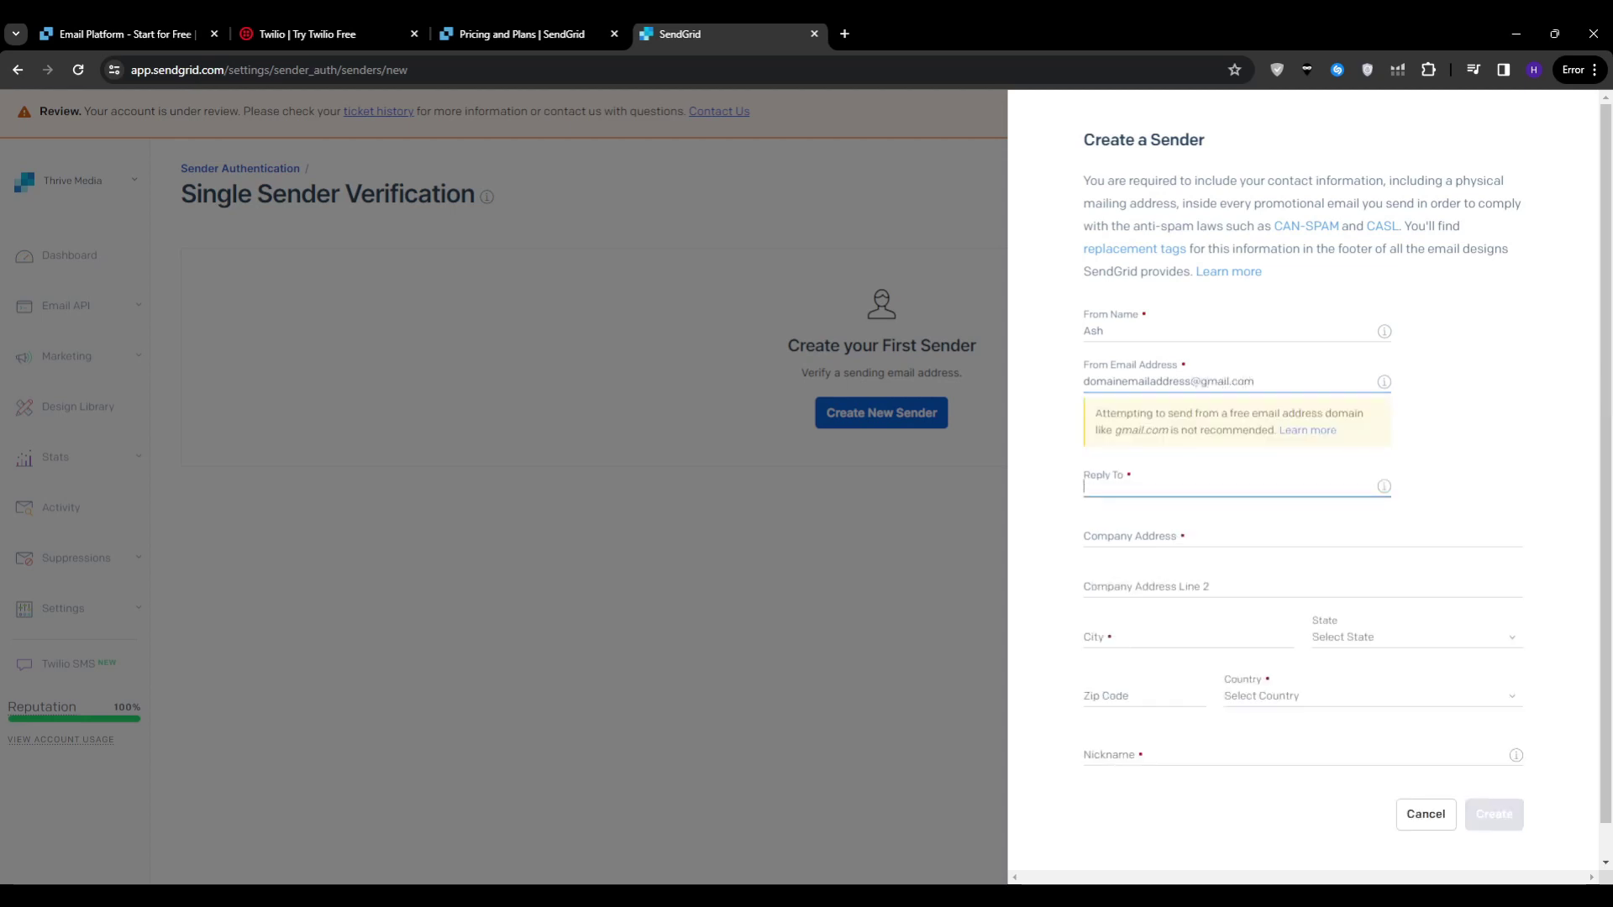
pyautogui.click(1226, 486)
pyautogui.write('therep')
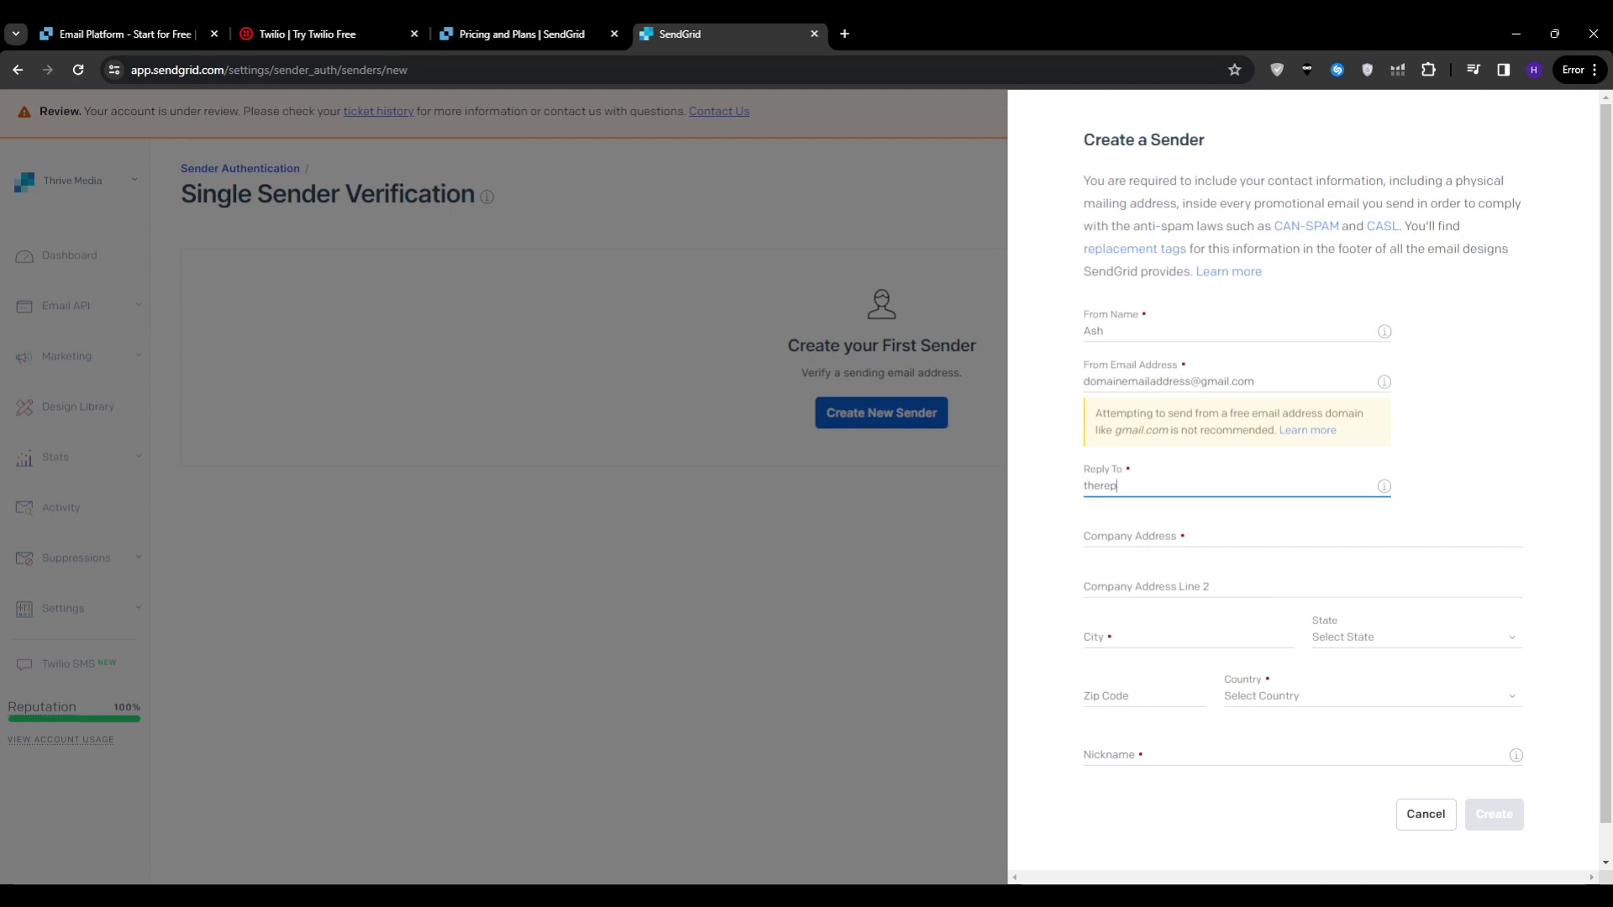
pyautogui.write('ly email.')
pyautogui.click(1294, 755)
pyautogui.write('Sender1')
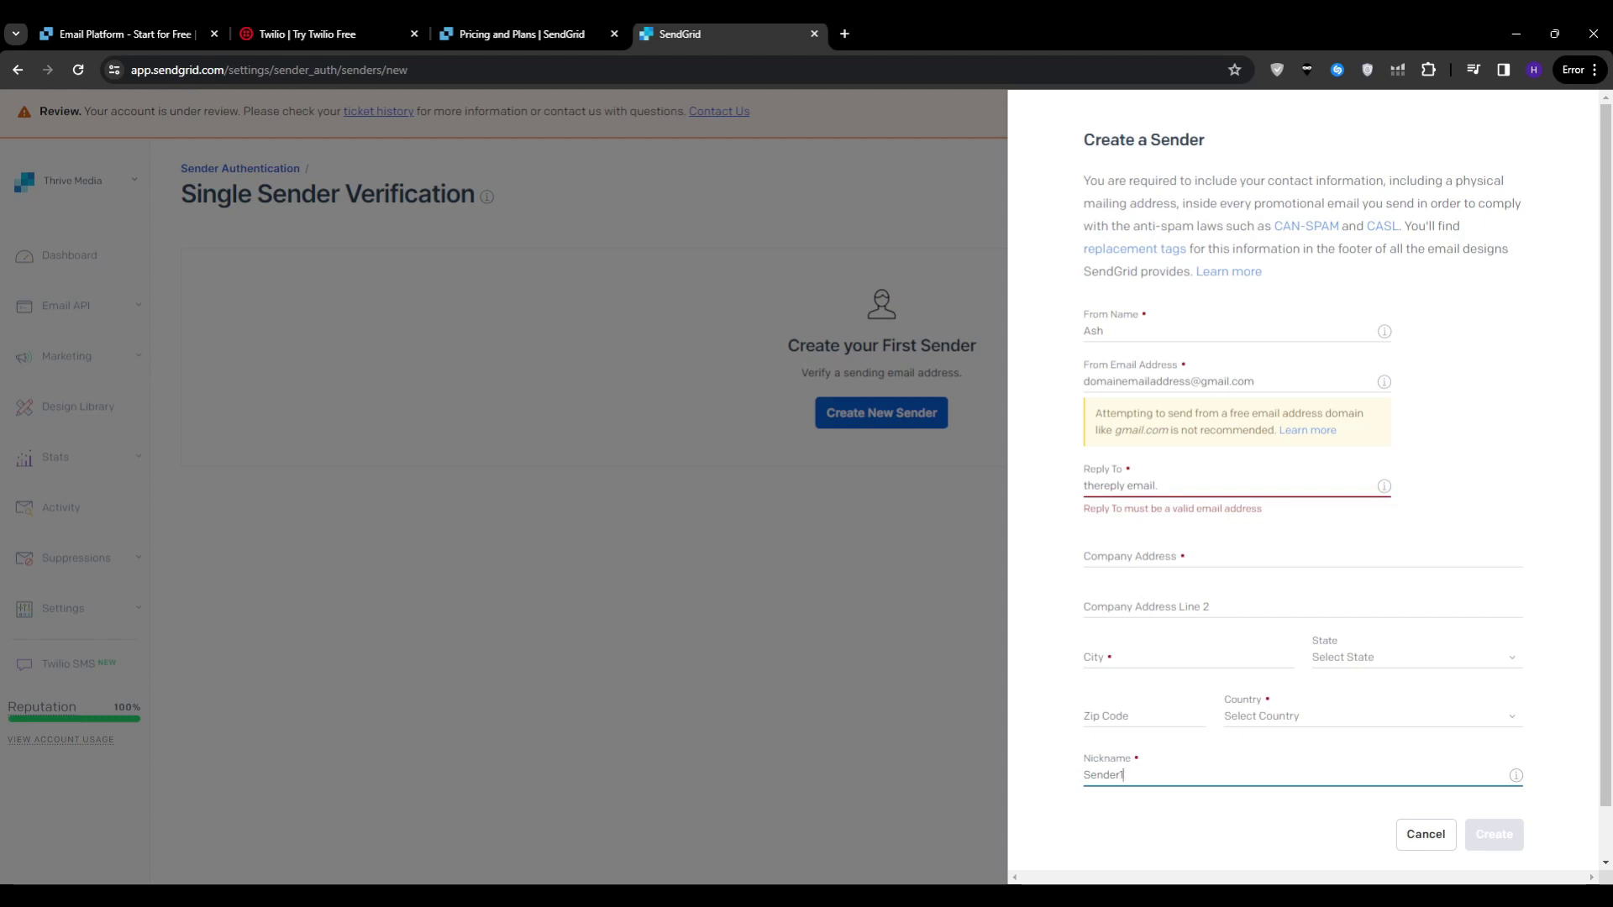
pyautogui.click(1426, 835)
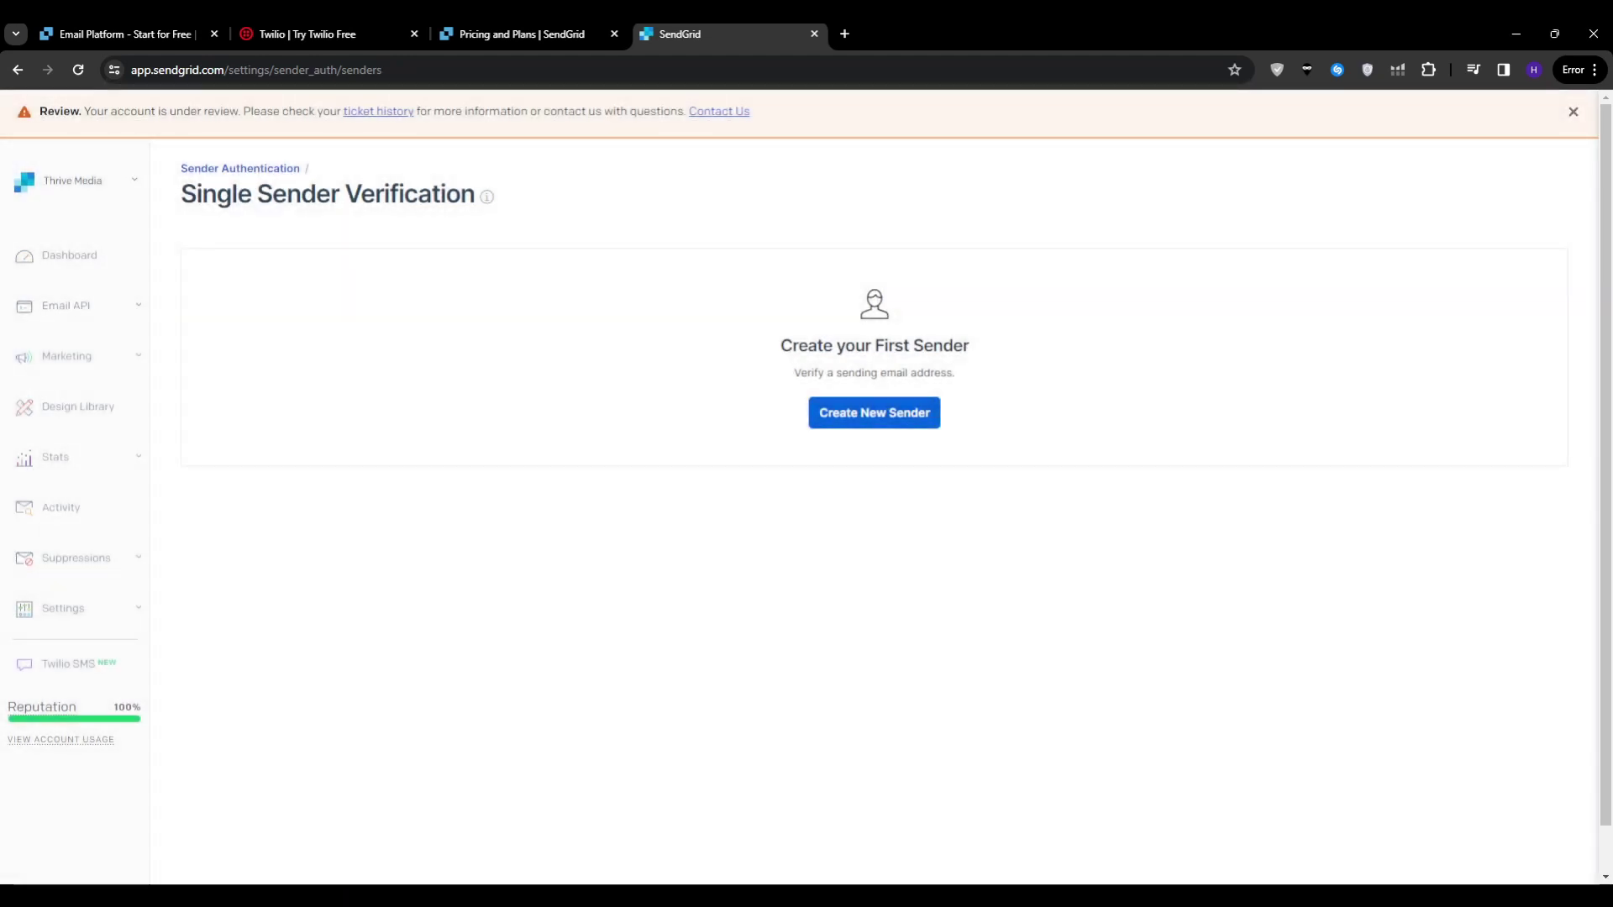
pyautogui.click(67, 355)
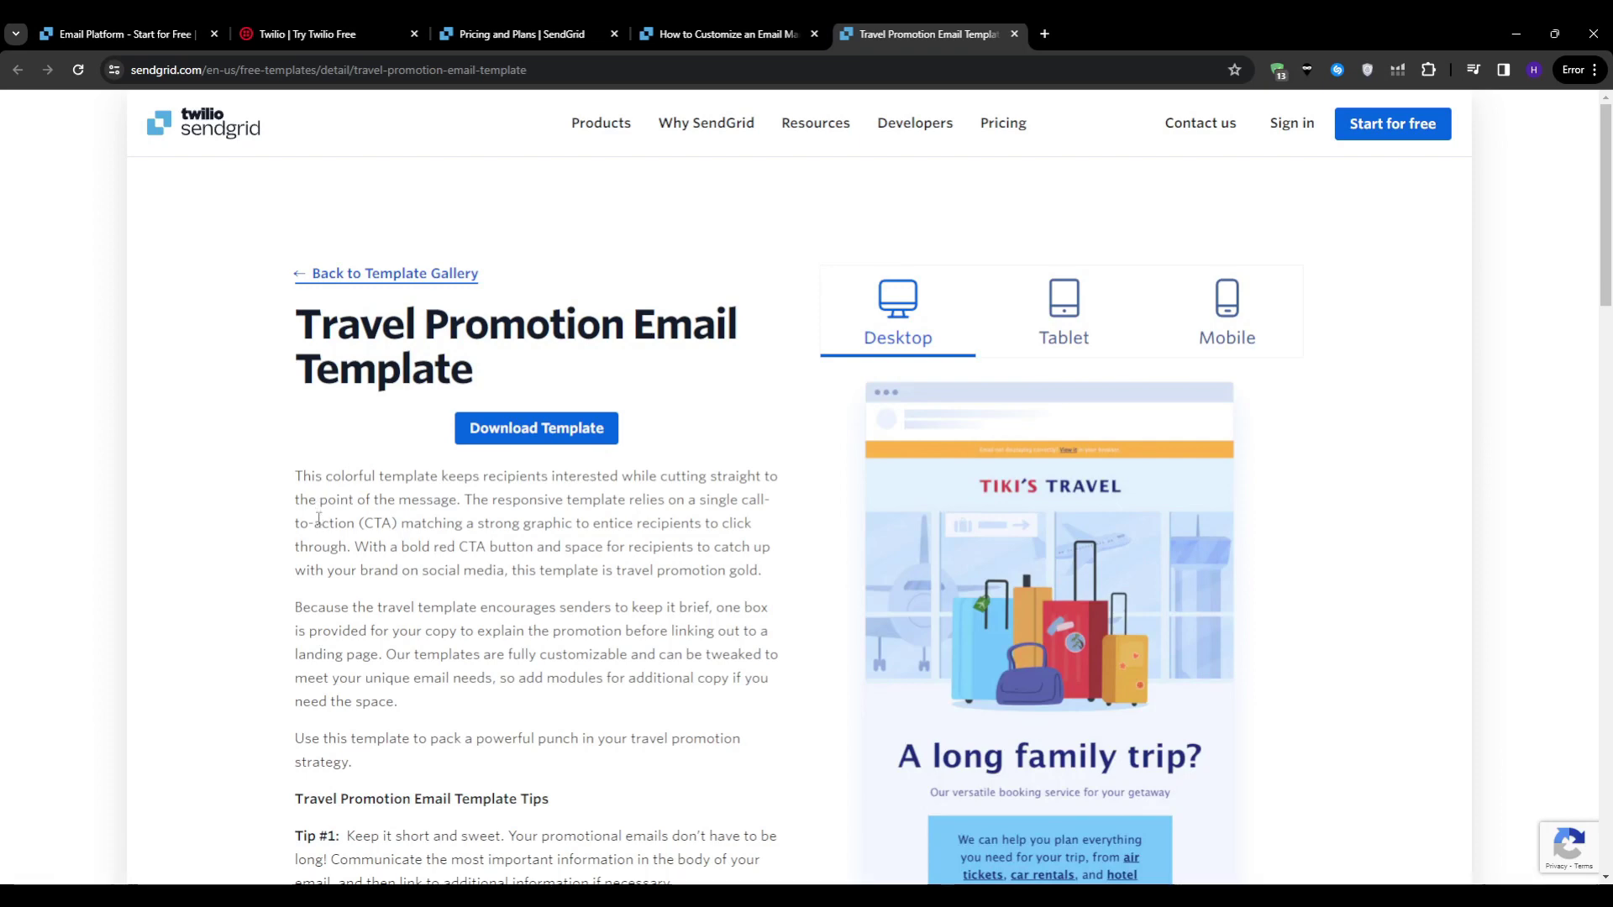
# Step: Read the email template customization blog from Step 1: Header down to Step 5: Colors
pyautogui.scroll(-2, 978, 459)
pyautogui.scroll(-3, 993, 462)
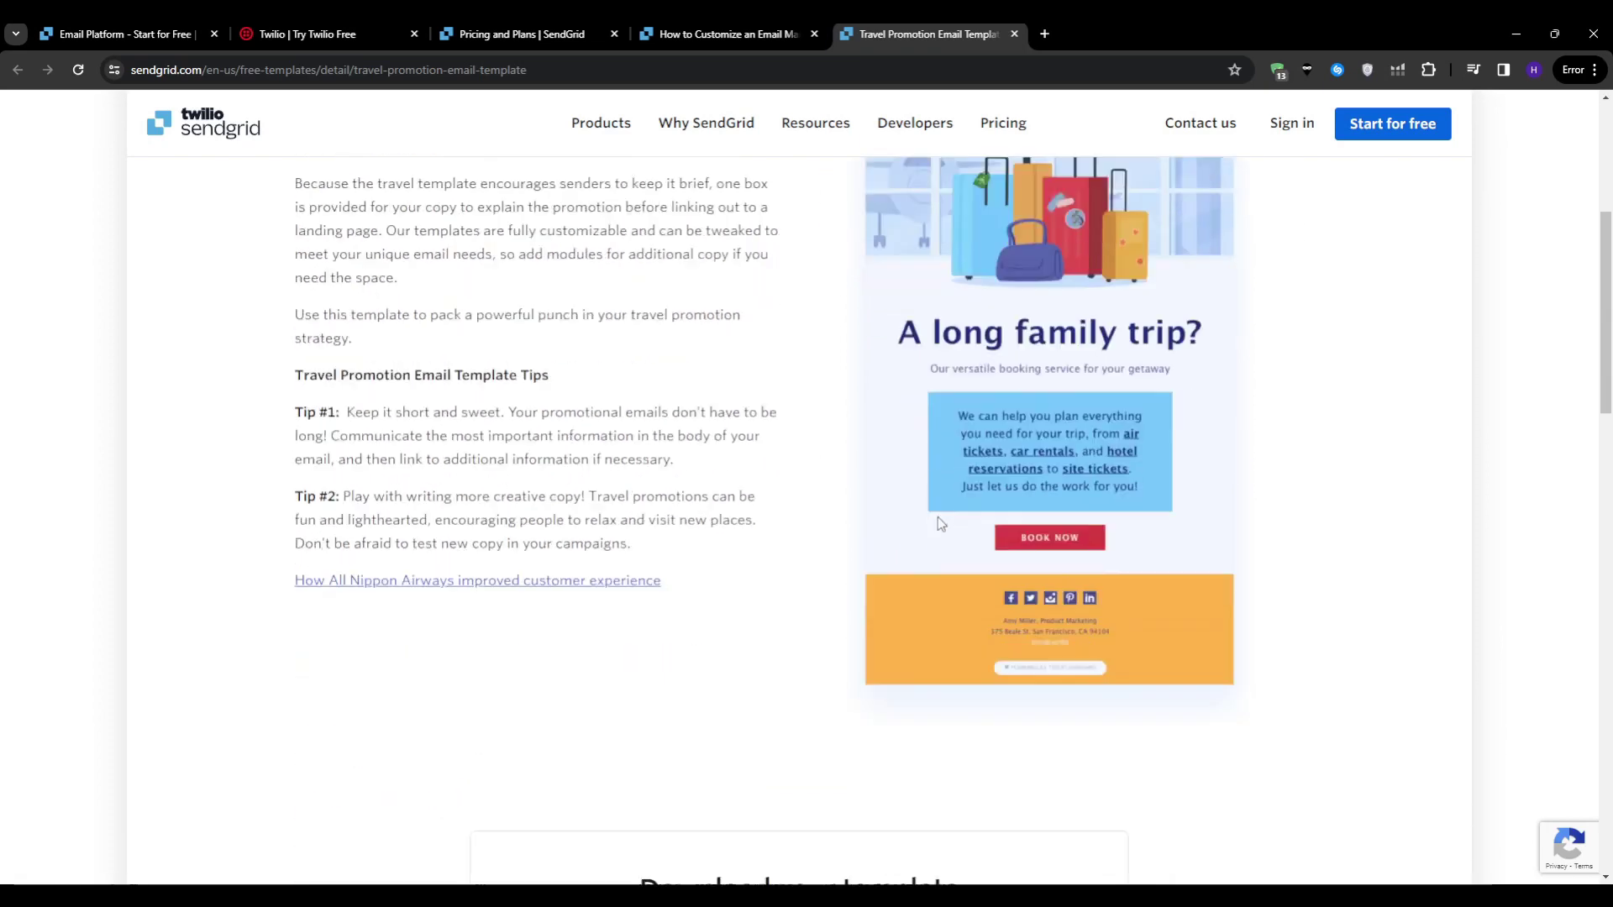
pyautogui.hotkey('ctrl', 'shift', 'Tab')
pyautogui.scroll(-8, 496, 496)
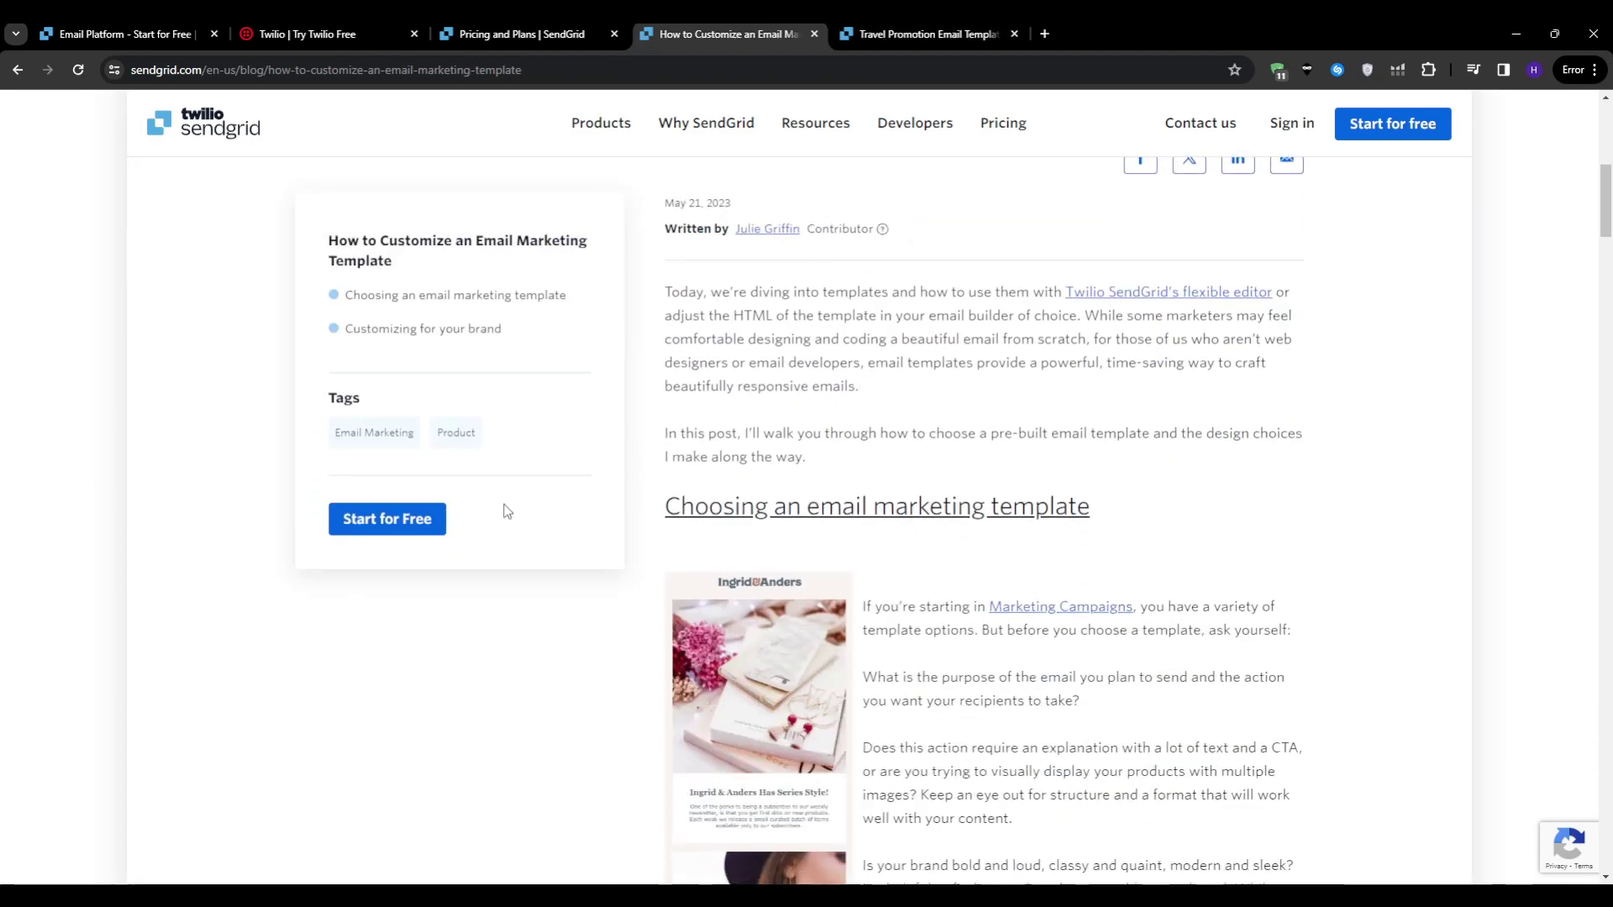
pyautogui.scroll(-10, 508, 511)
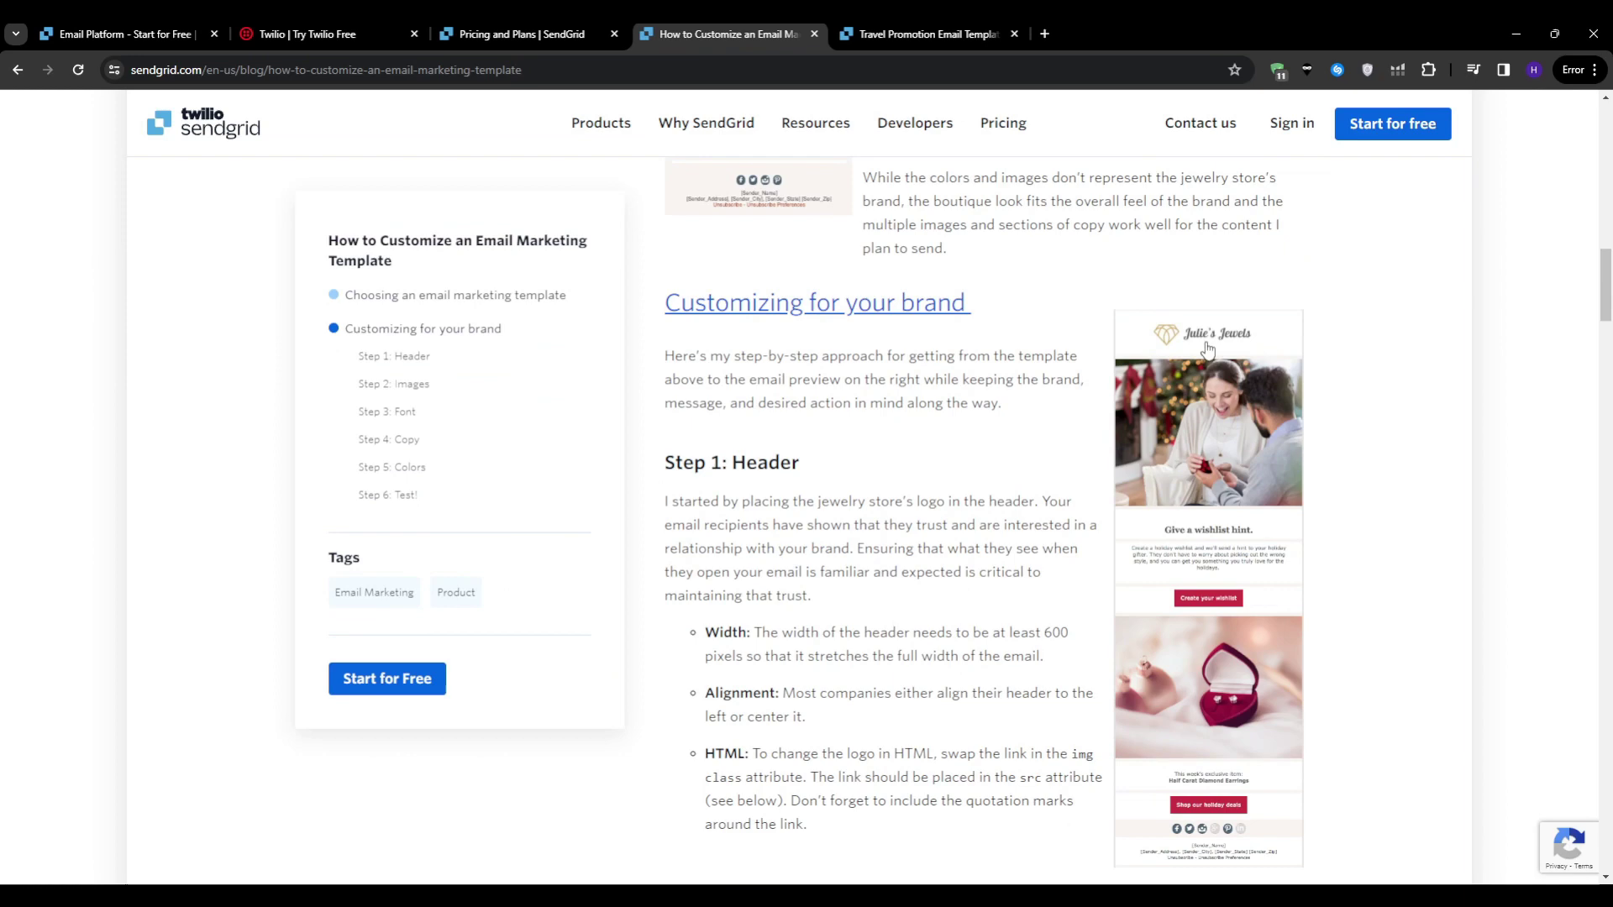
pyautogui.scroll(-1, 1368, 411)
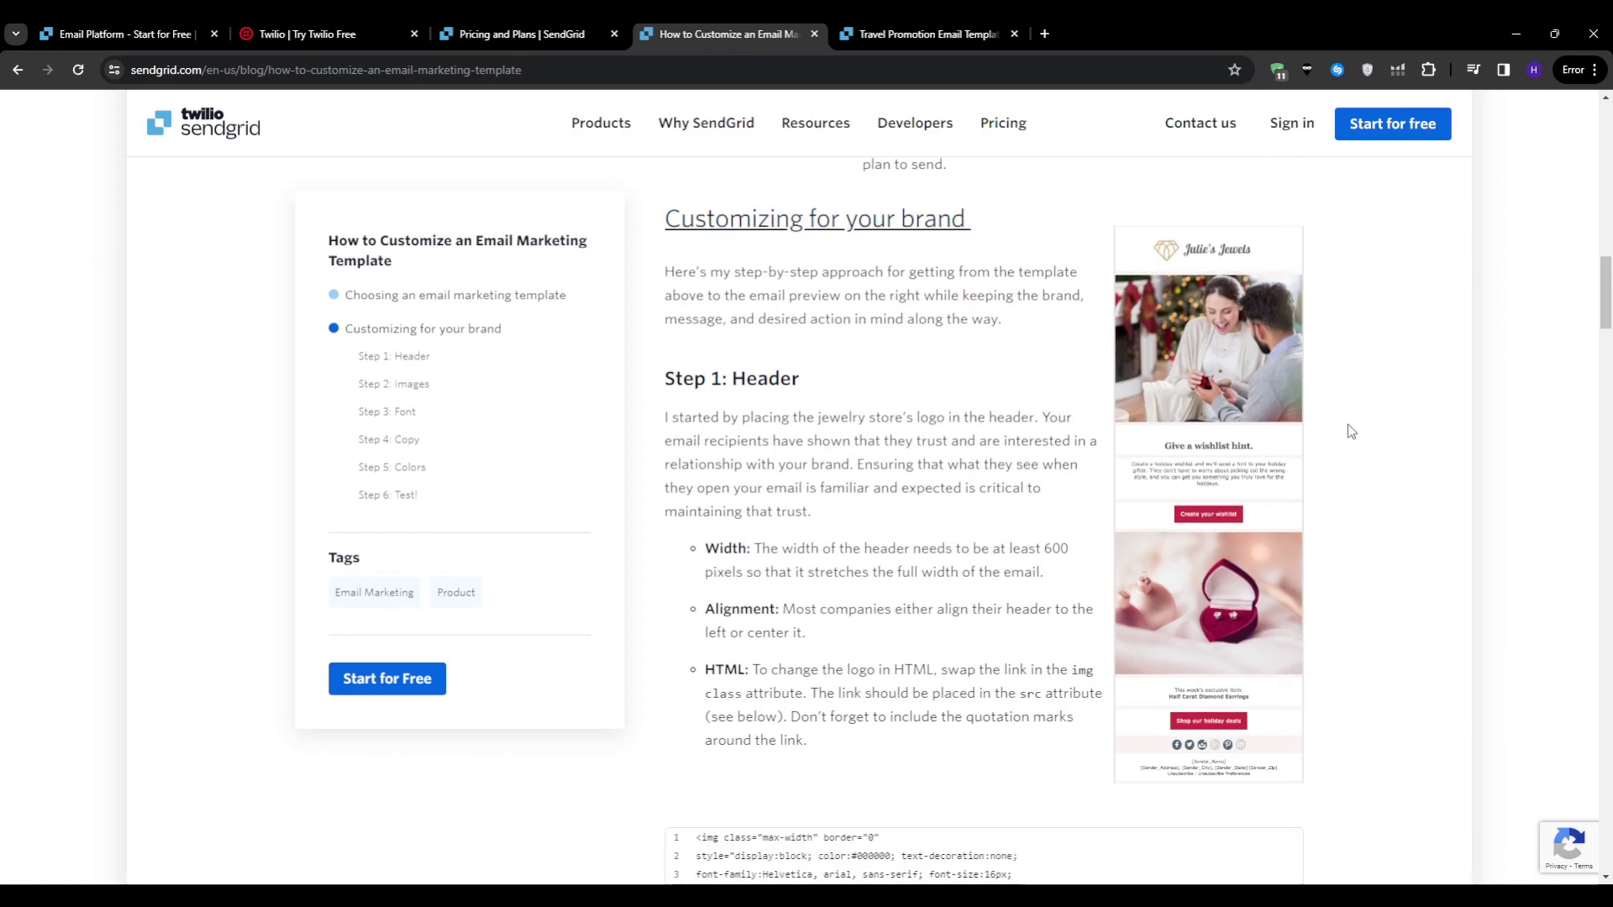
pyautogui.scroll(-5, 1358, 445)
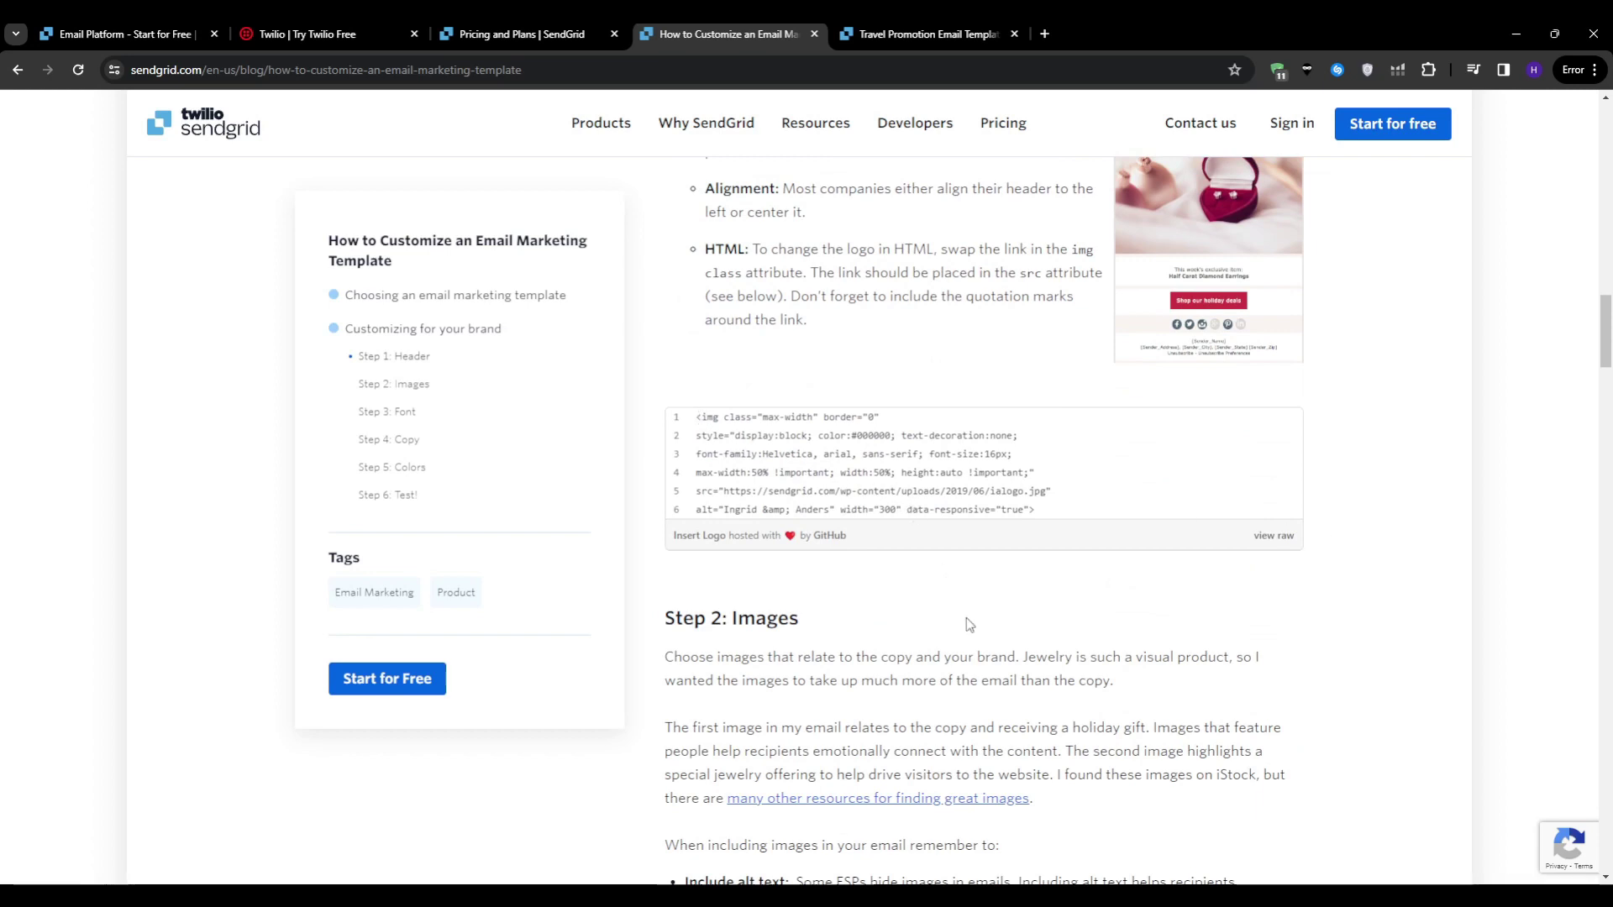
pyautogui.scroll(-4, 969, 624)
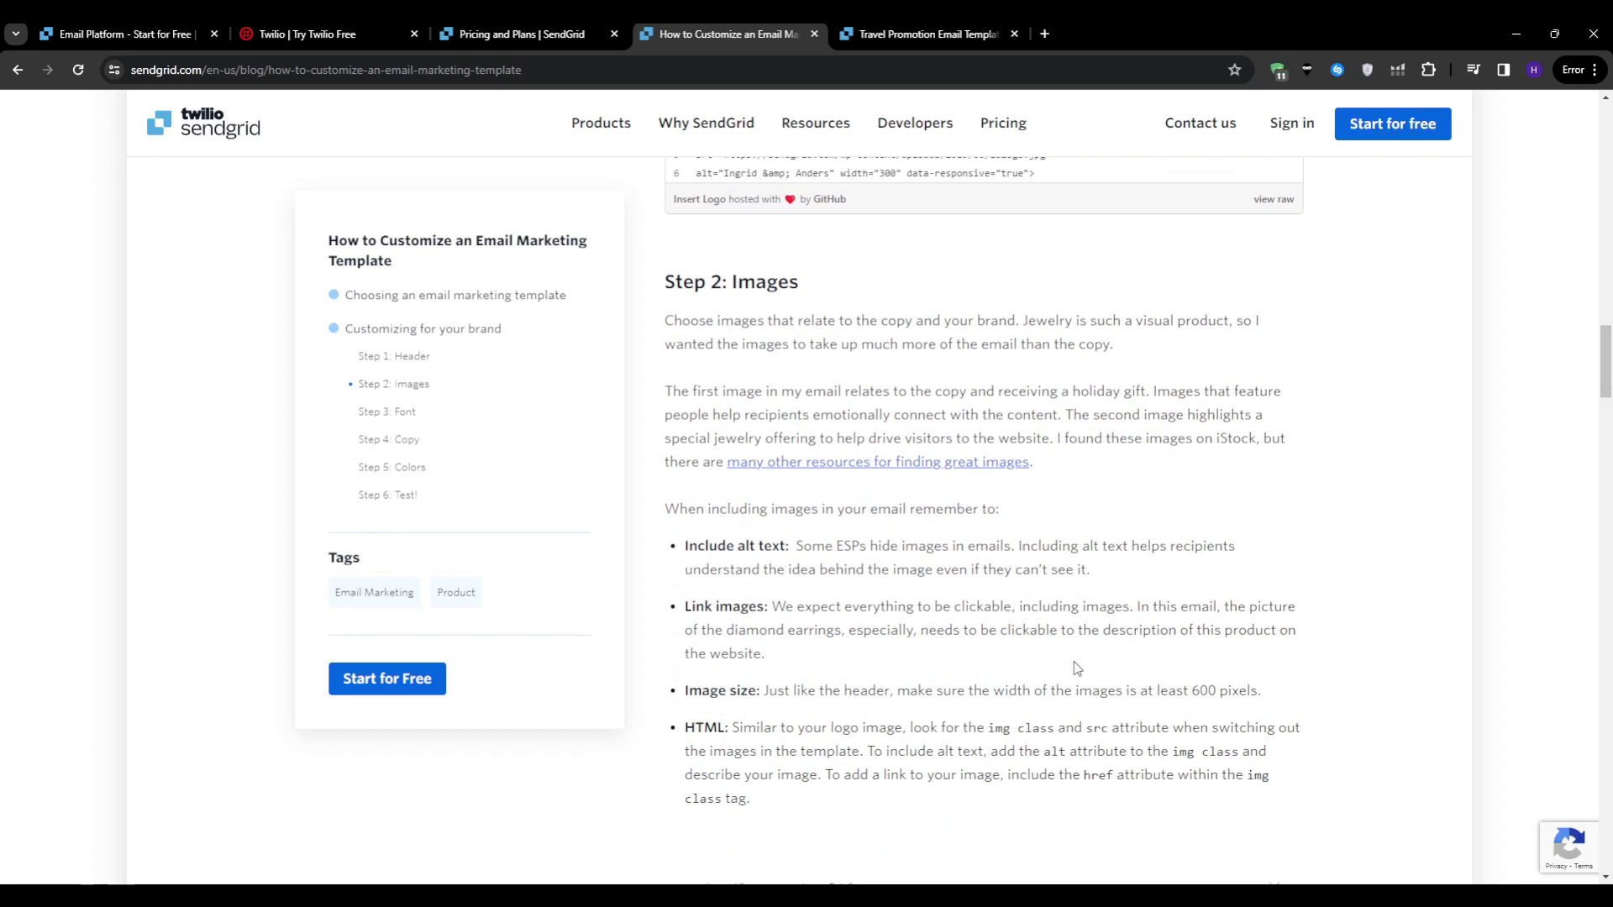
pyautogui.scroll(-7, 1074, 664)
pyautogui.scroll(-6, 1075, 669)
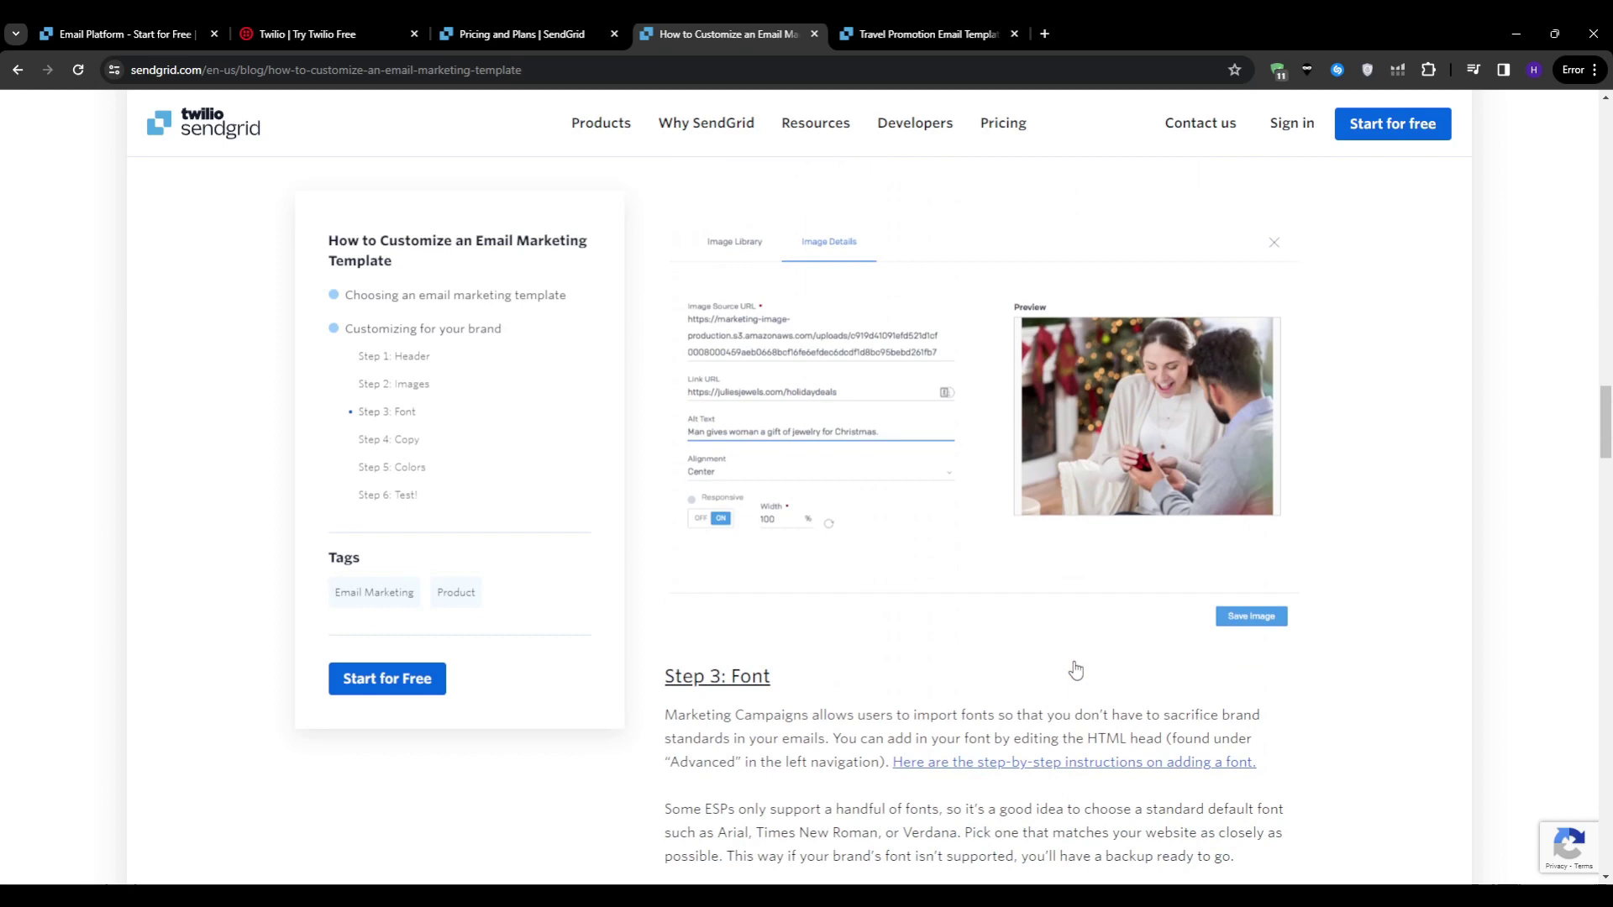
pyautogui.scroll(-3, 1074, 668)
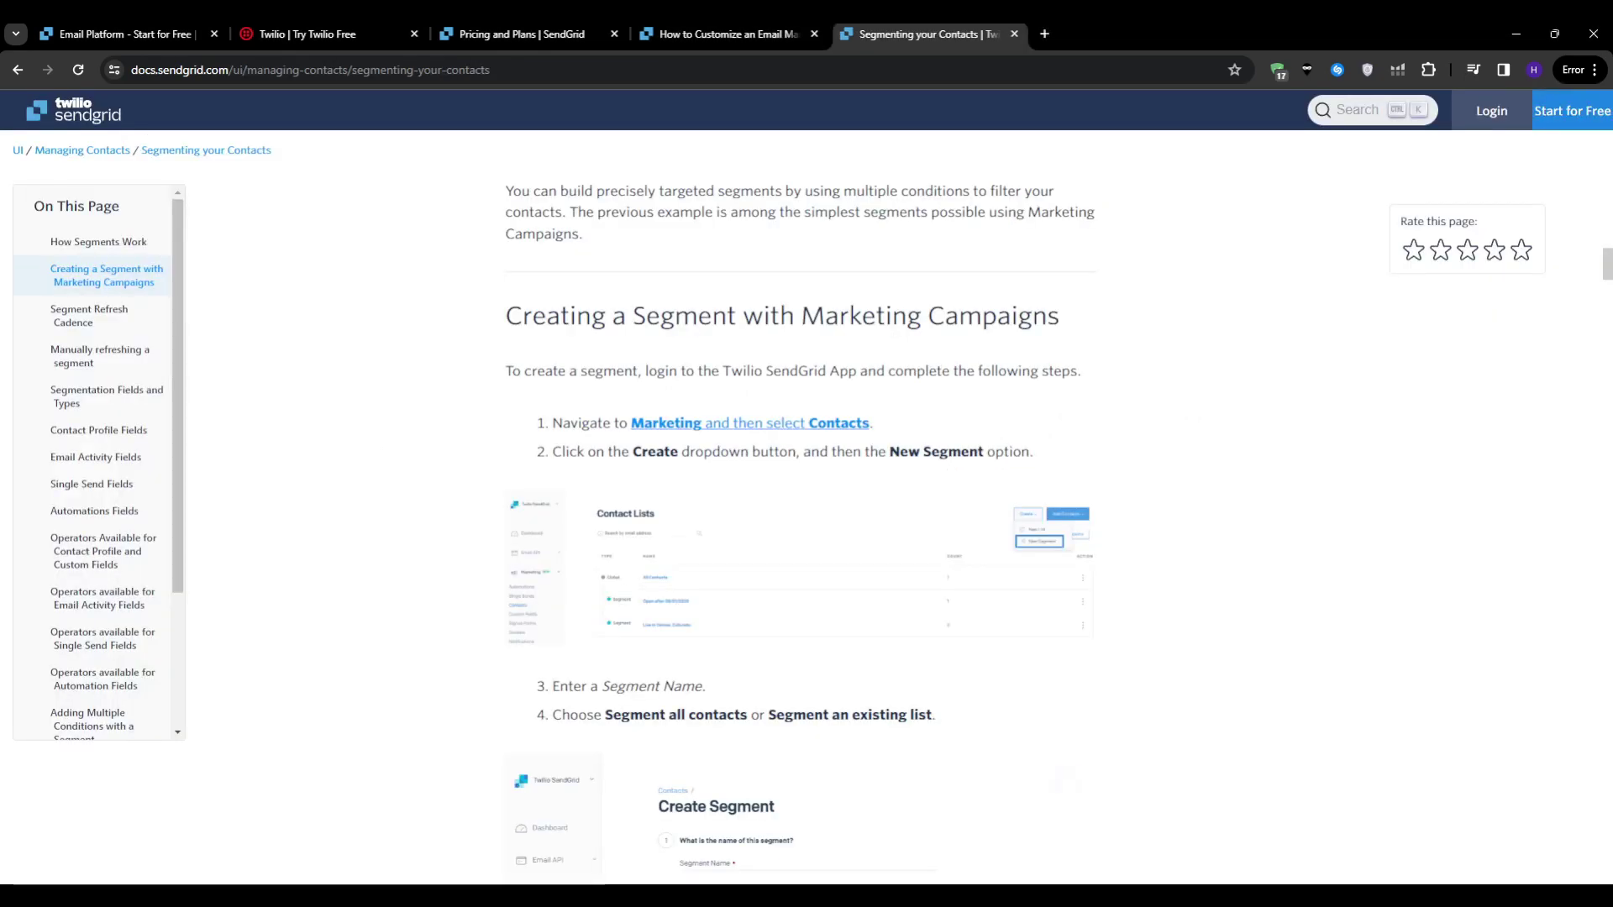
# Step: Enlarge and close the Contact Lists and Create Segment screenshots in the segmenting guide
pyautogui.moveTo(819, 863)
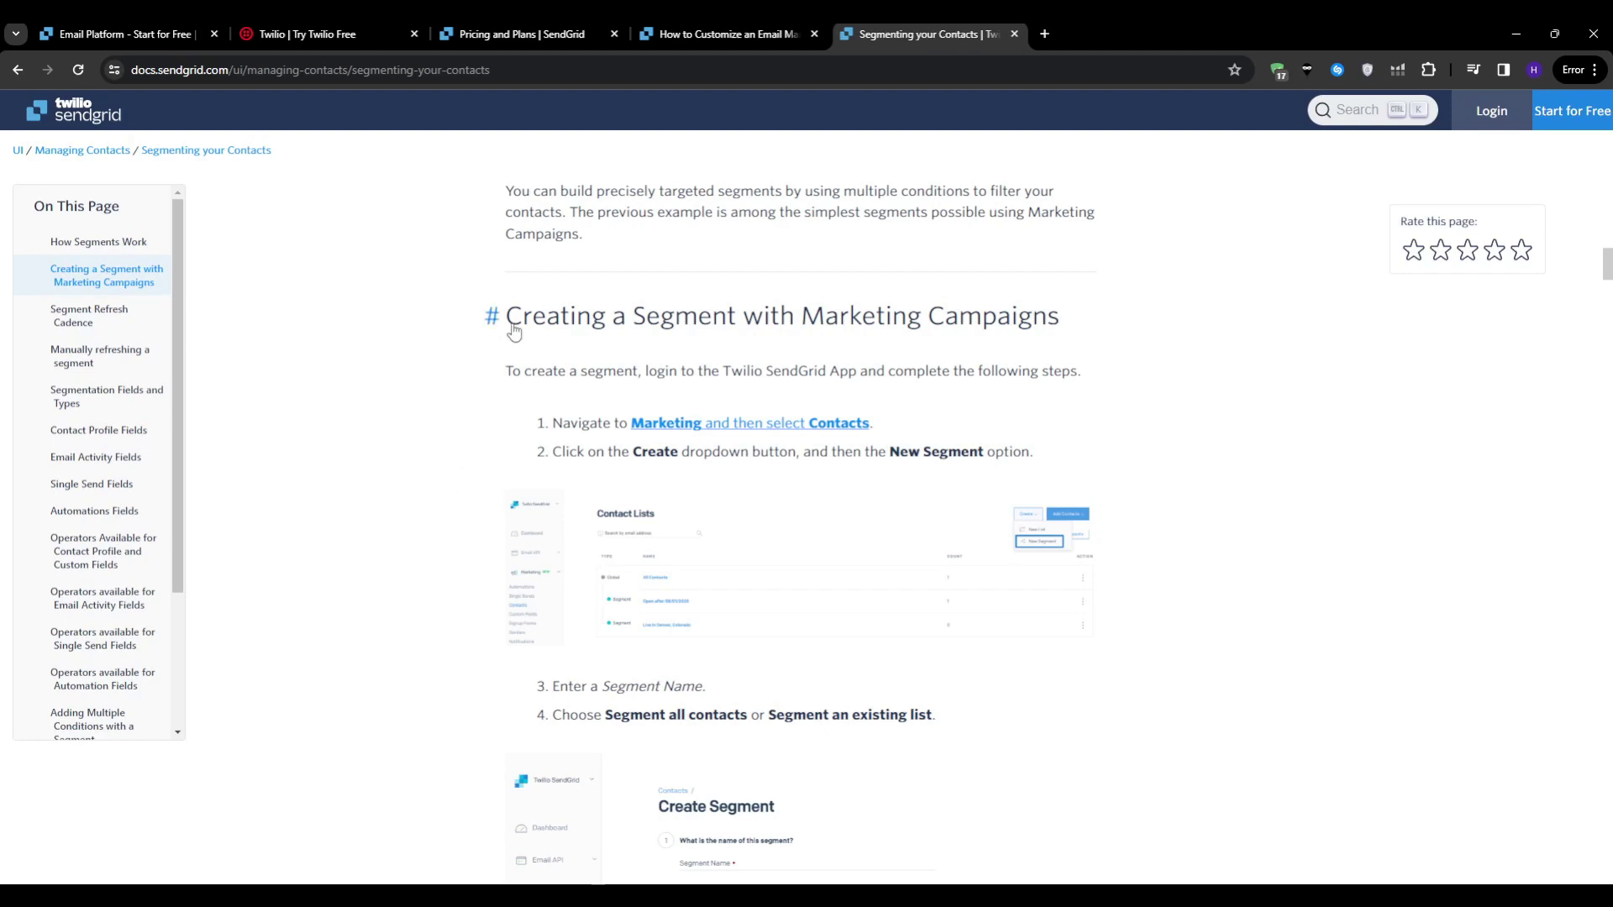
pyautogui.moveTo(586, 578)
pyautogui.click(1066, 515)
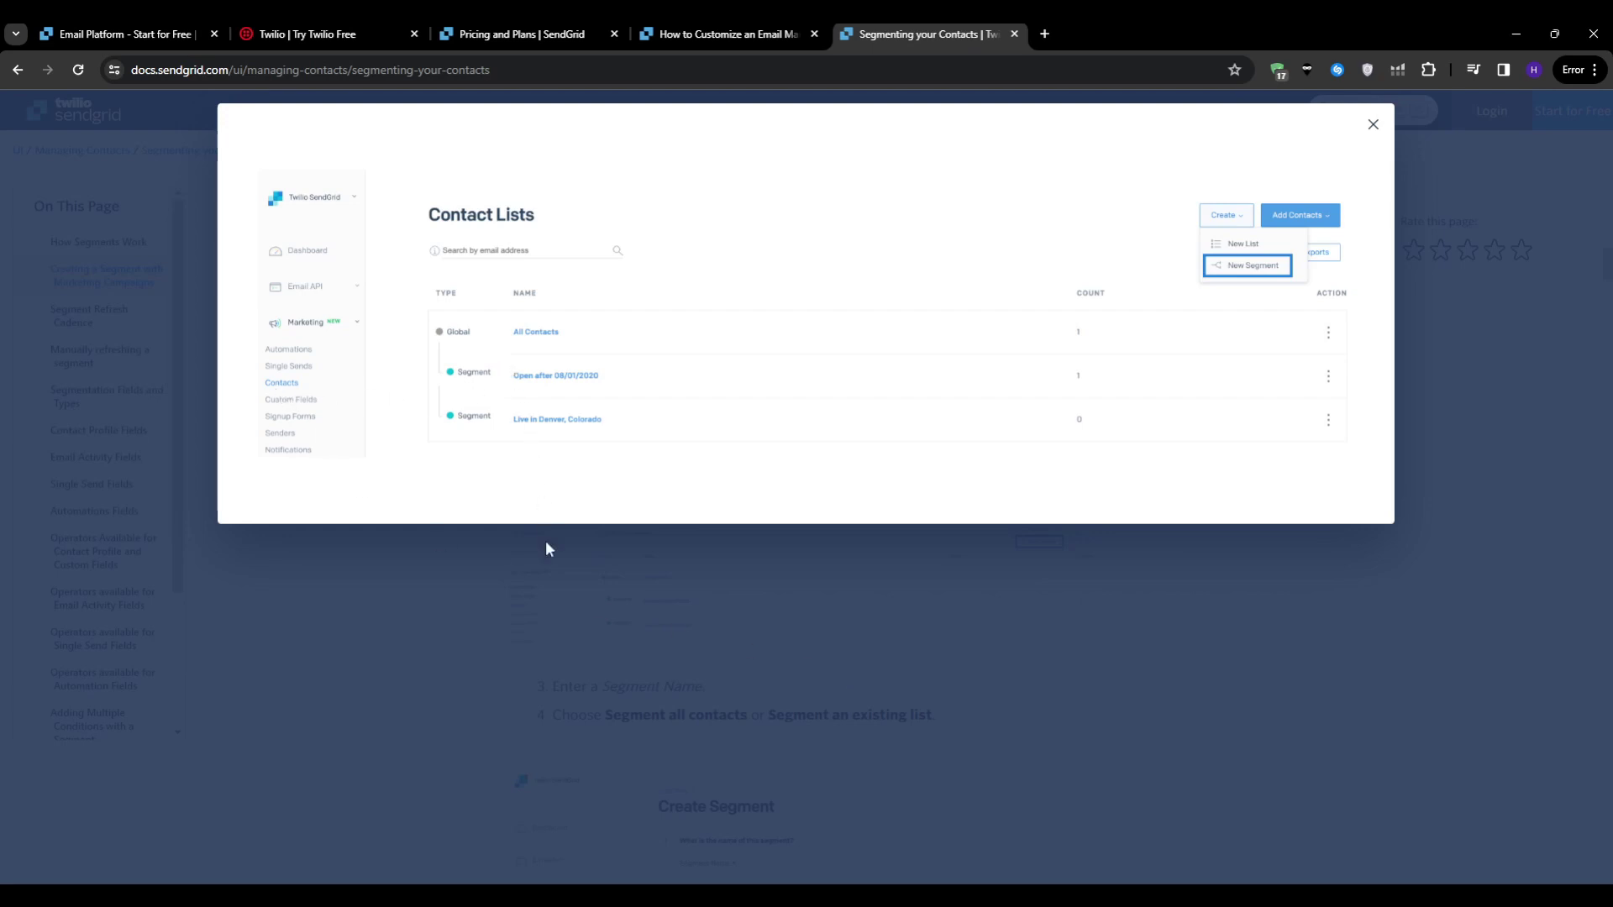
pyautogui.click(549, 674)
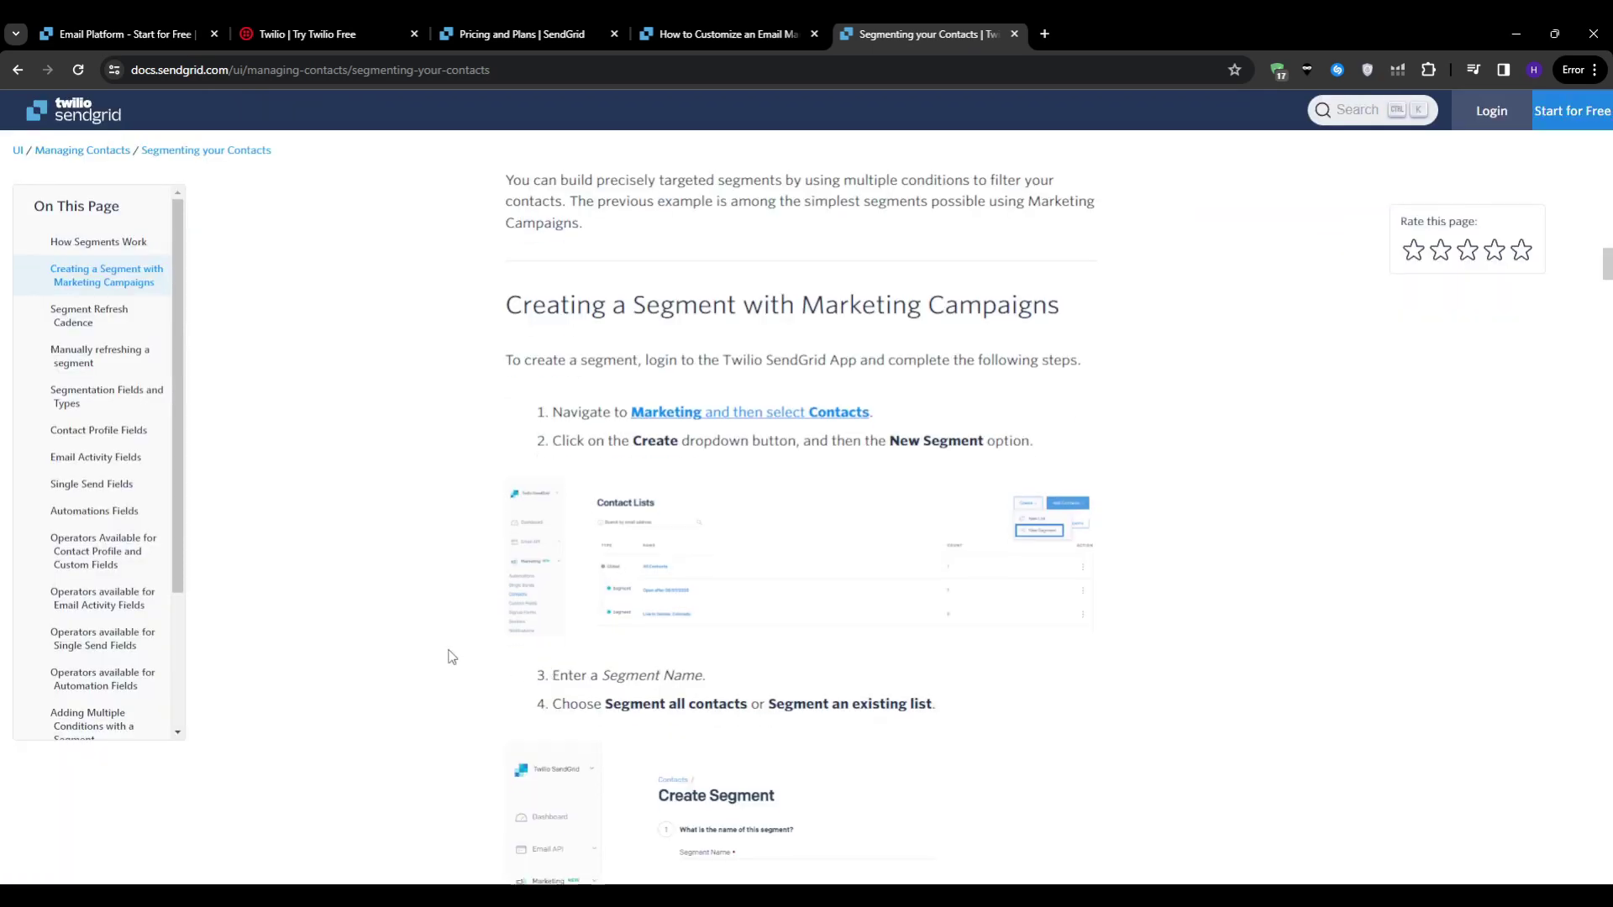
pyautogui.scroll(-4, 451, 652)
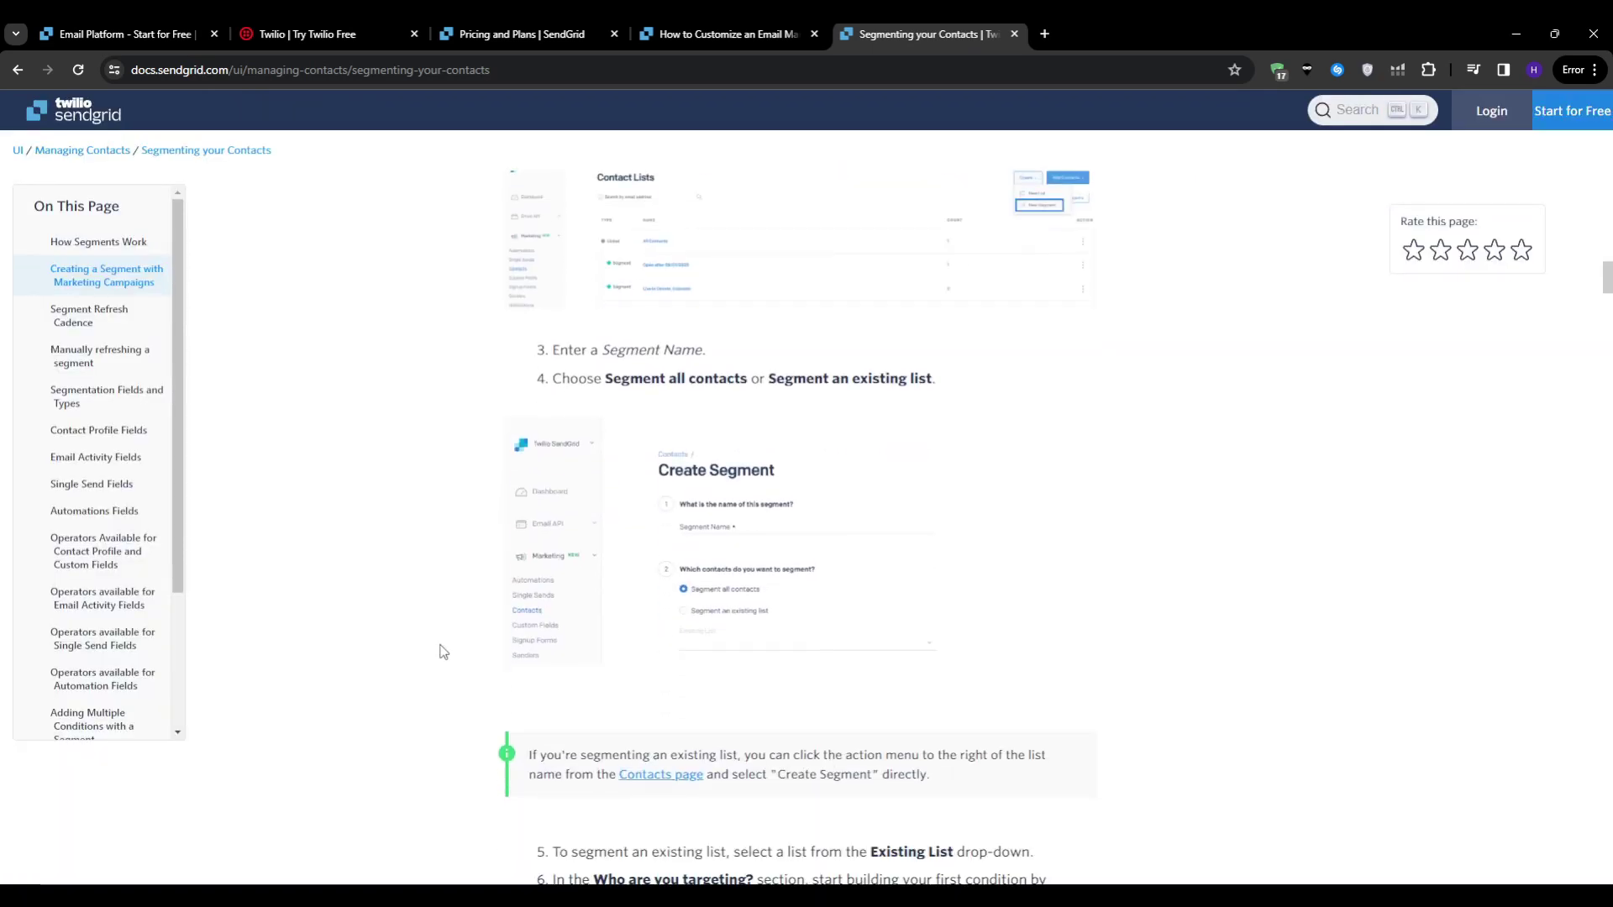
pyautogui.click(1062, 454)
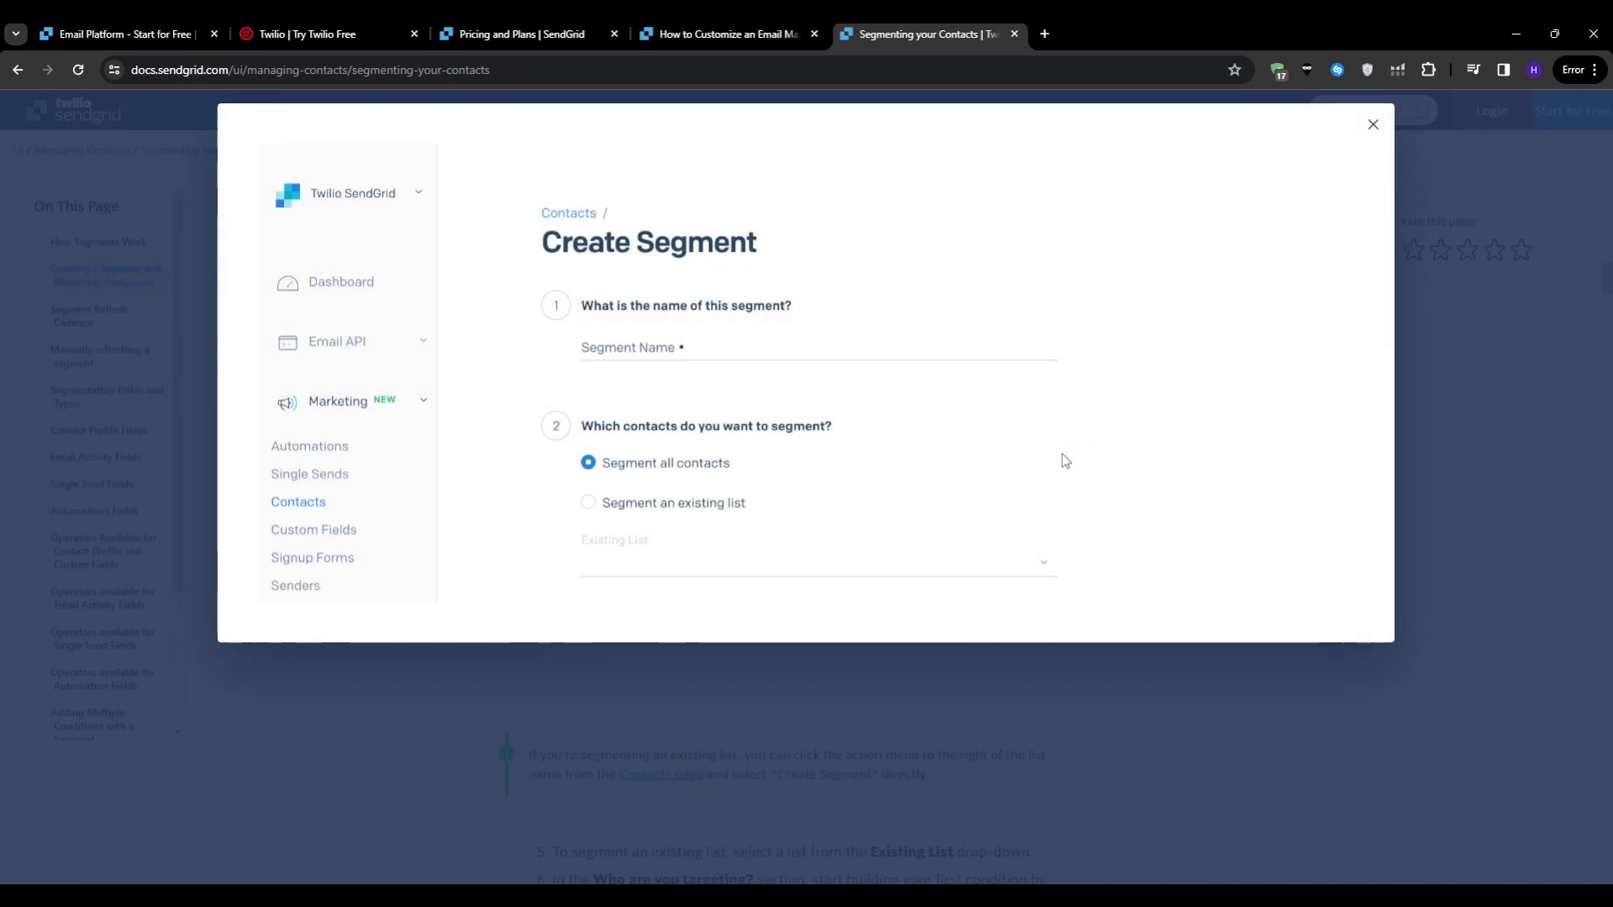
pyautogui.click(1007, 712)
# Step: View the enlarged filled-in Create Segment example, then close it
pyautogui.scroll(-5, 1008, 711)
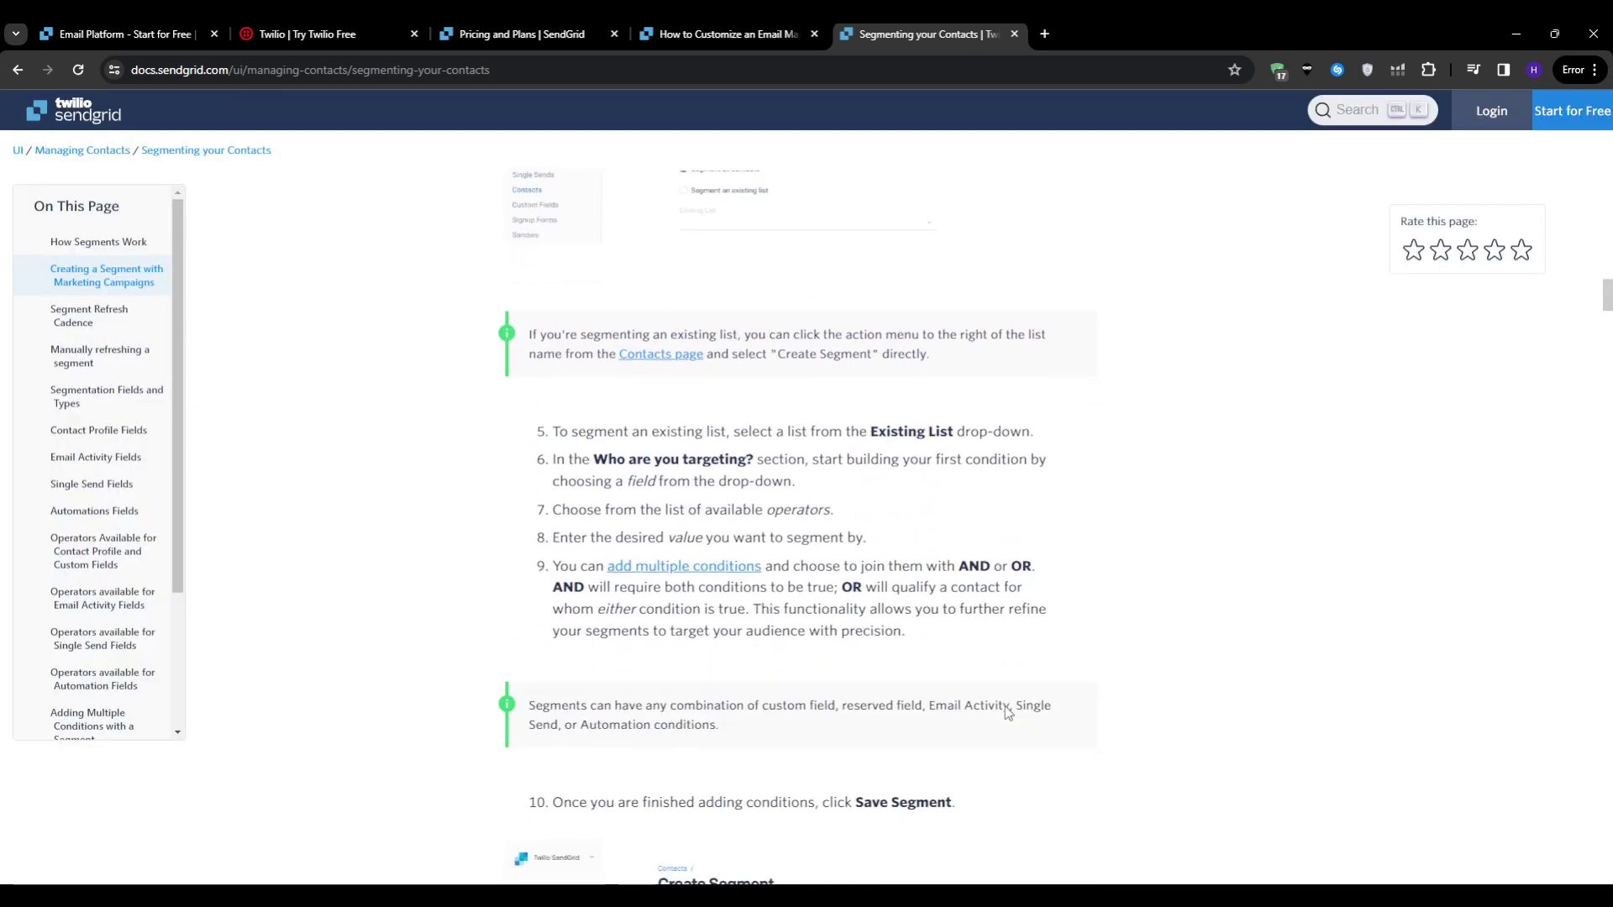
pyautogui.scroll(-4, 1007, 711)
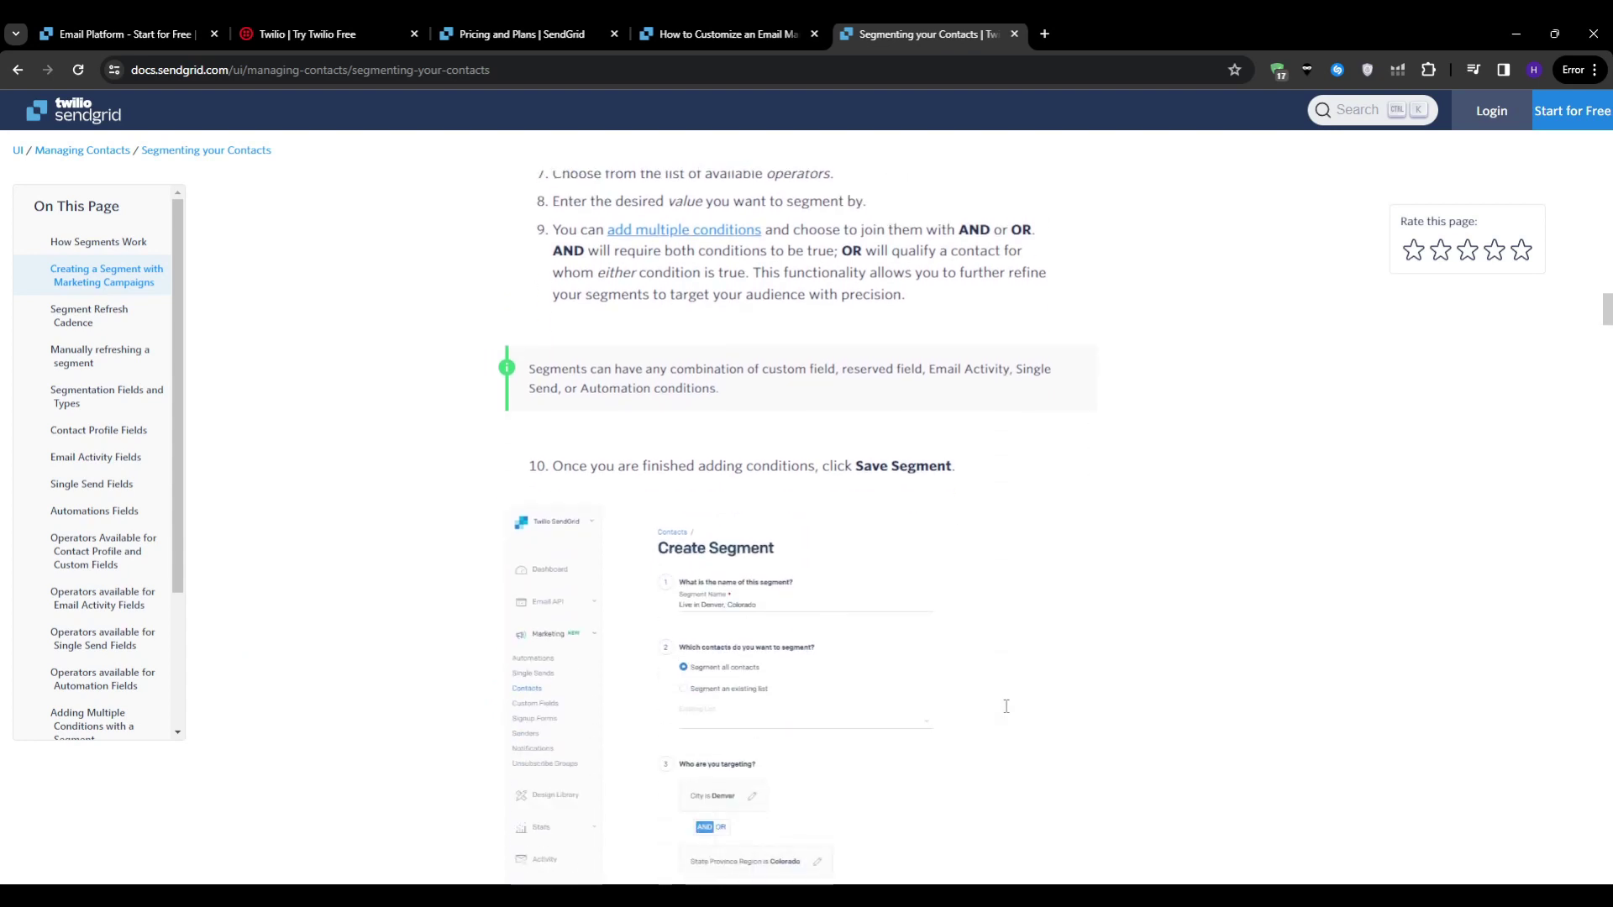
pyautogui.scroll(-3, 1008, 710)
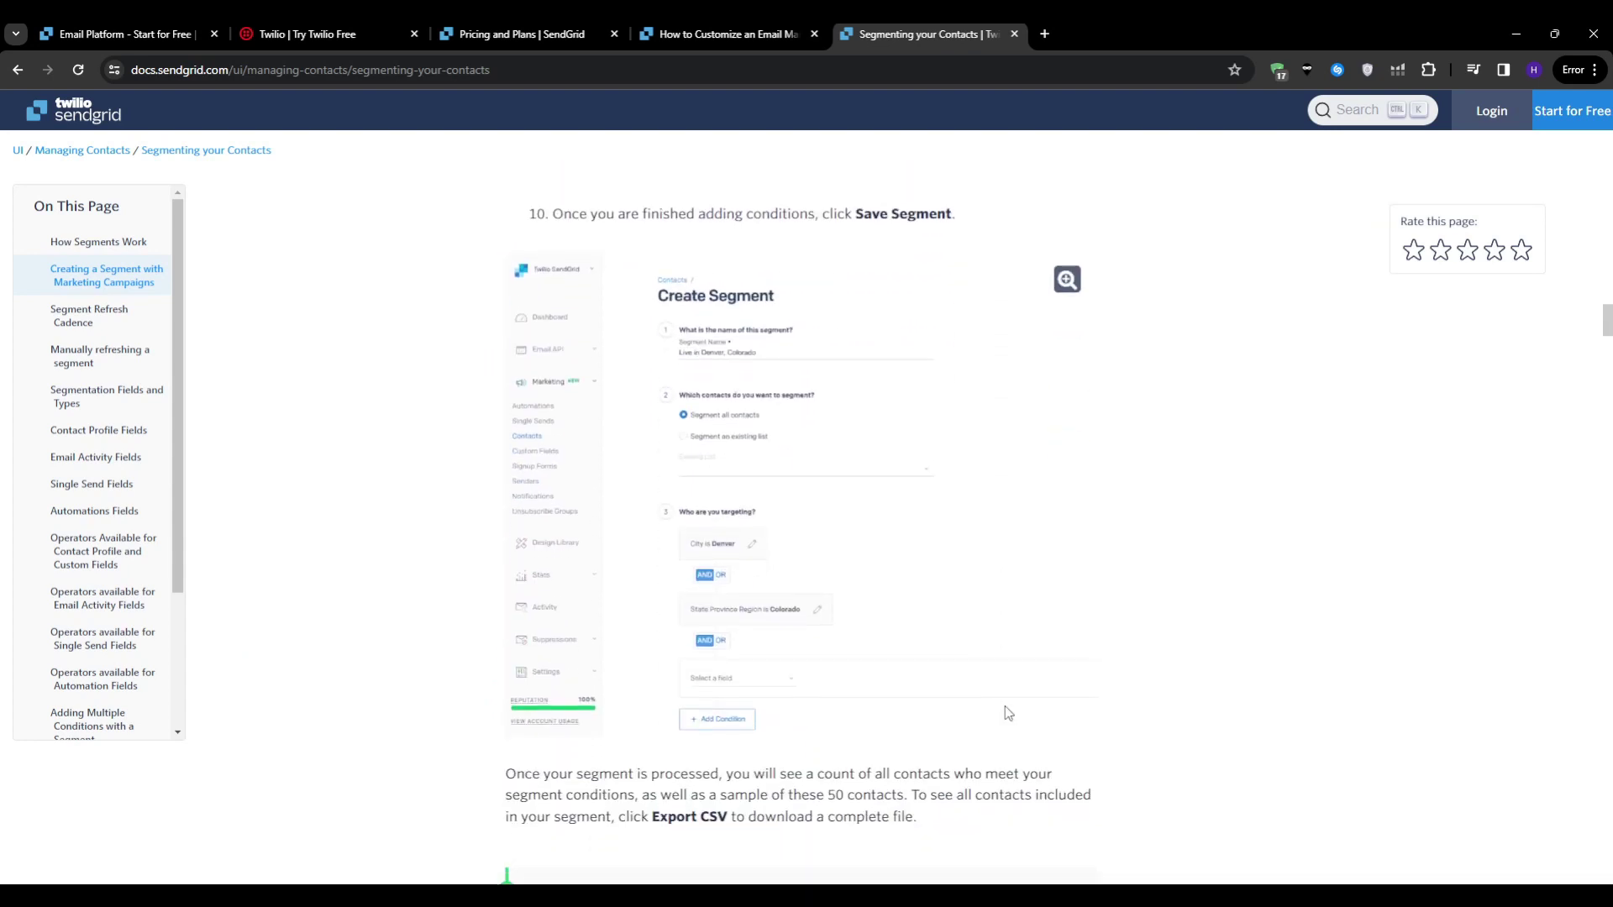
pyautogui.click(1079, 286)
pyautogui.scroll(-3, 1092, 507)
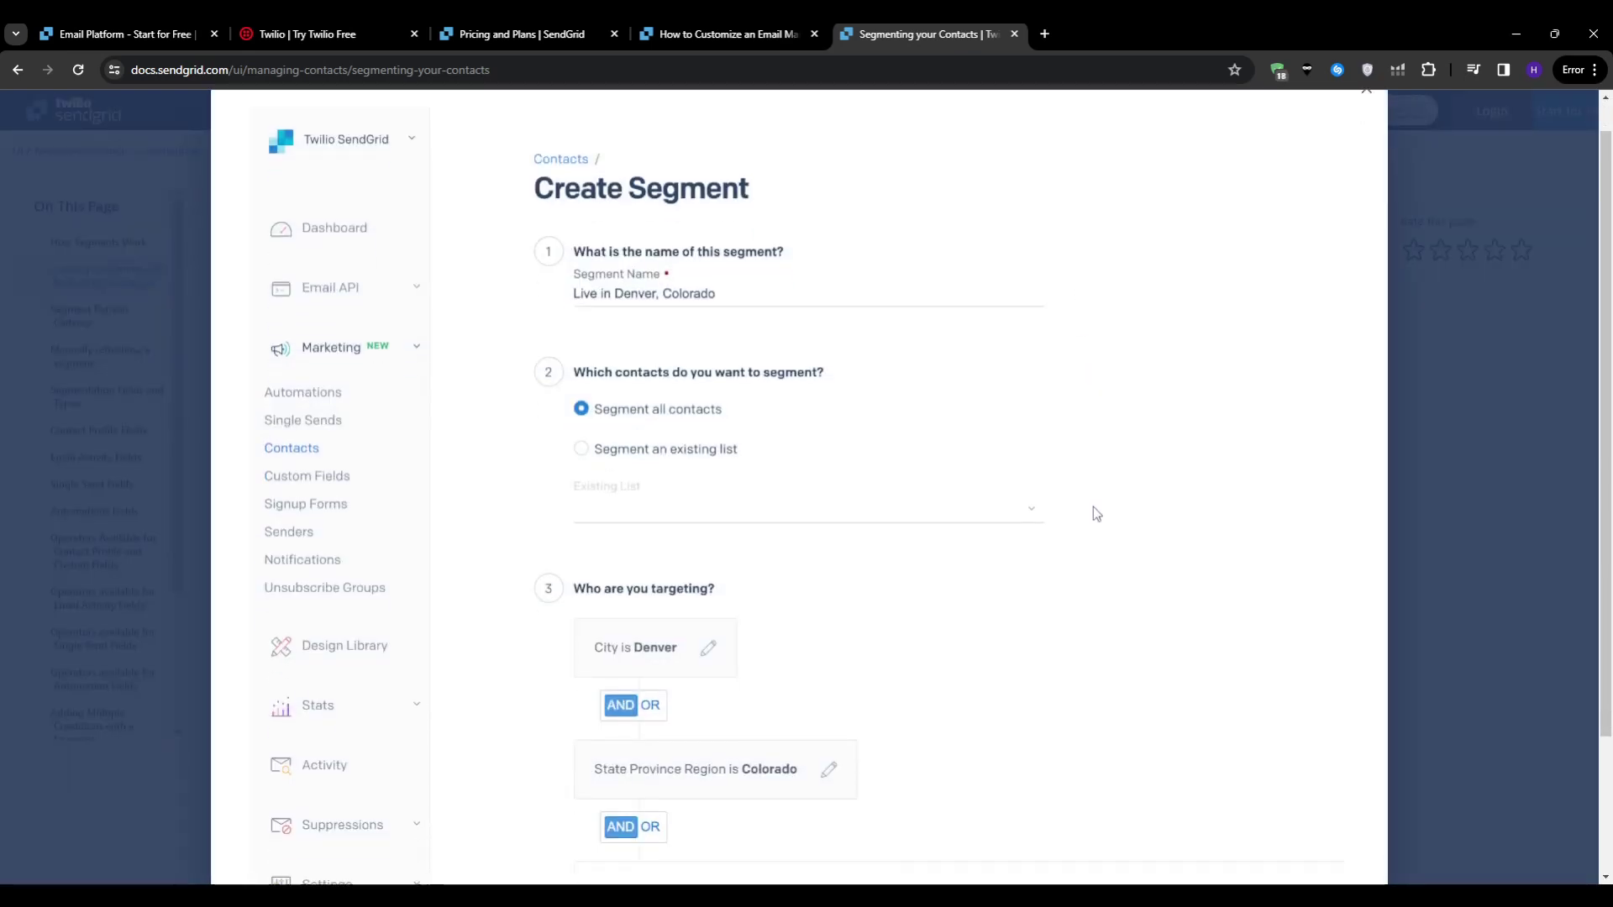
pyautogui.scroll(-2, 1097, 515)
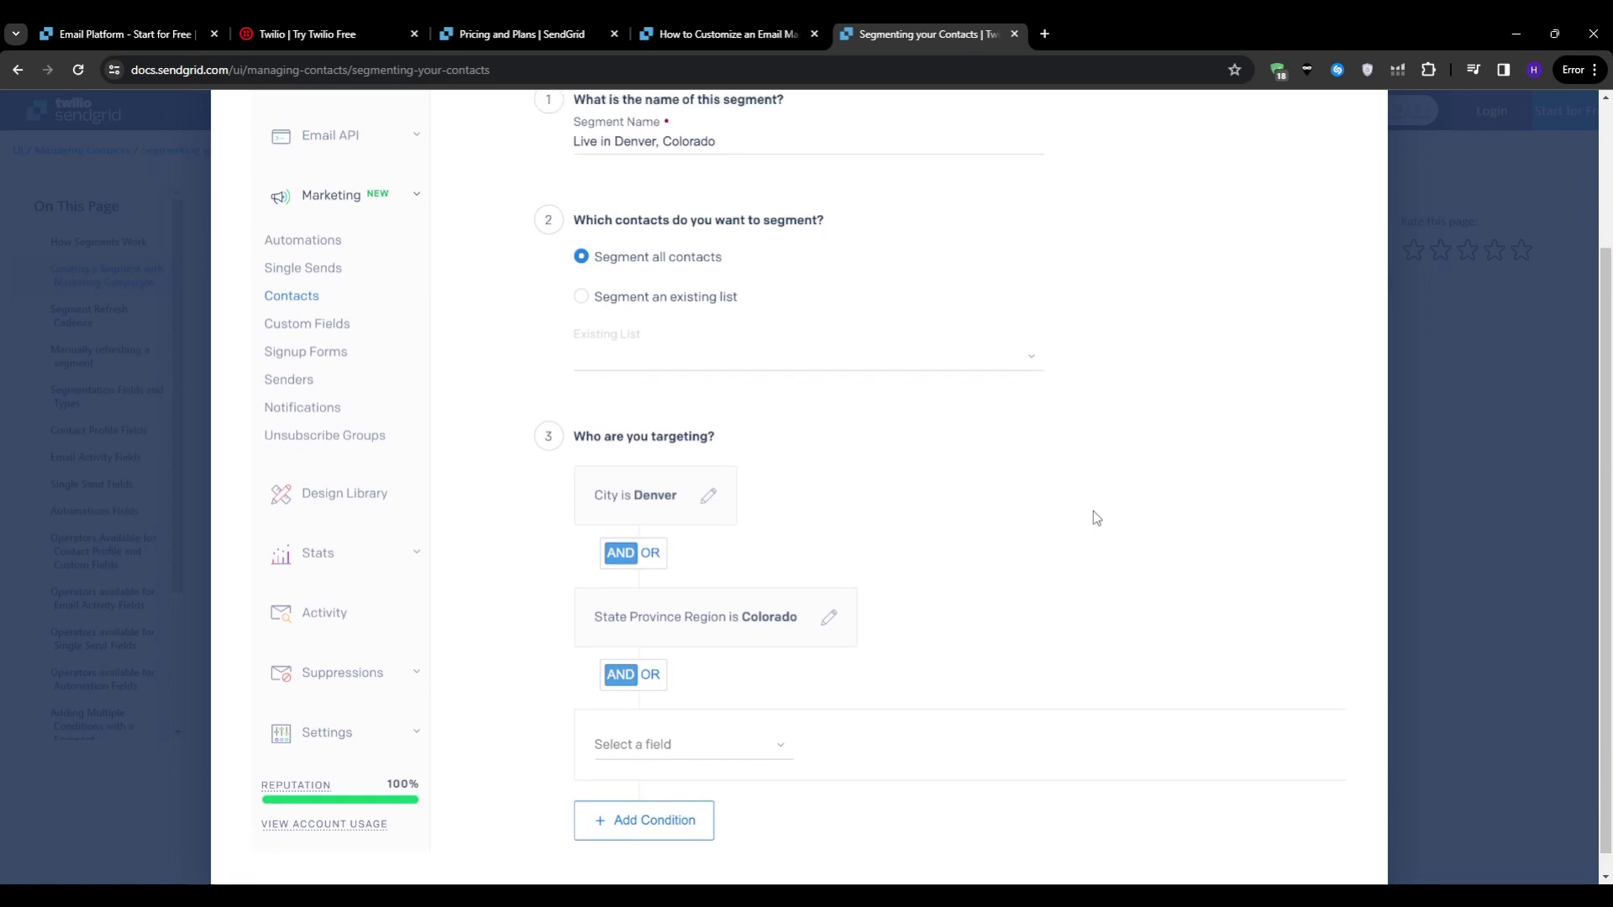
pyautogui.scroll(3, 1092, 513)
pyautogui.click(1480, 557)
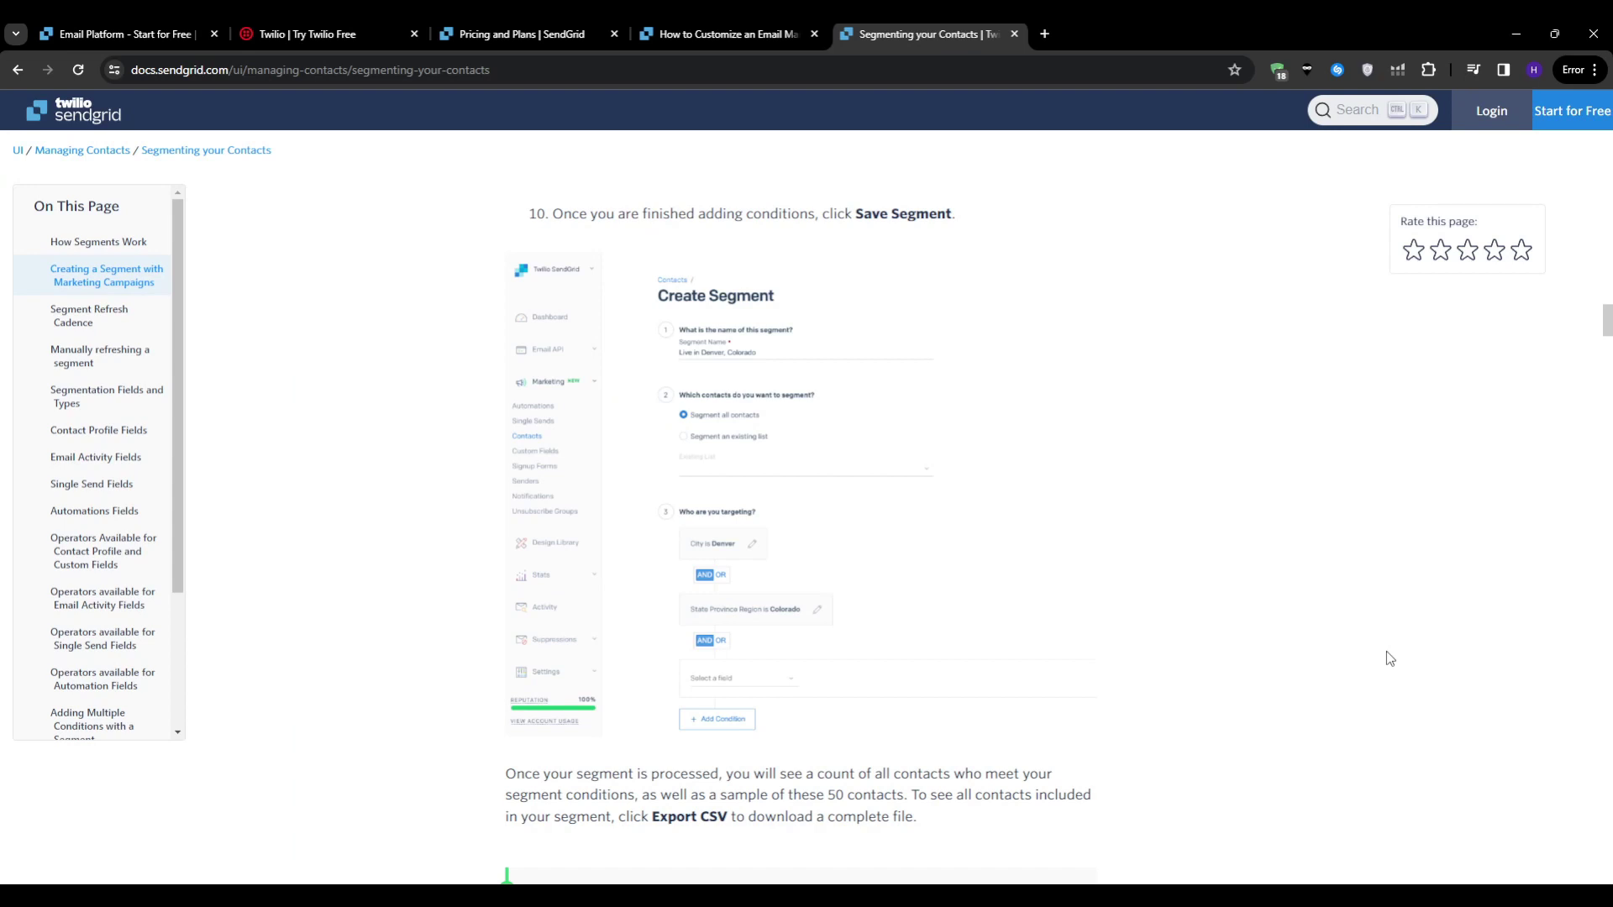
# Step: Scroll to Segment Refresh Cadence, then return to the template blog at Step 6: Test!
pyautogui.scroll(-7, 1388, 658)
pyautogui.scroll(-2, 1388, 658)
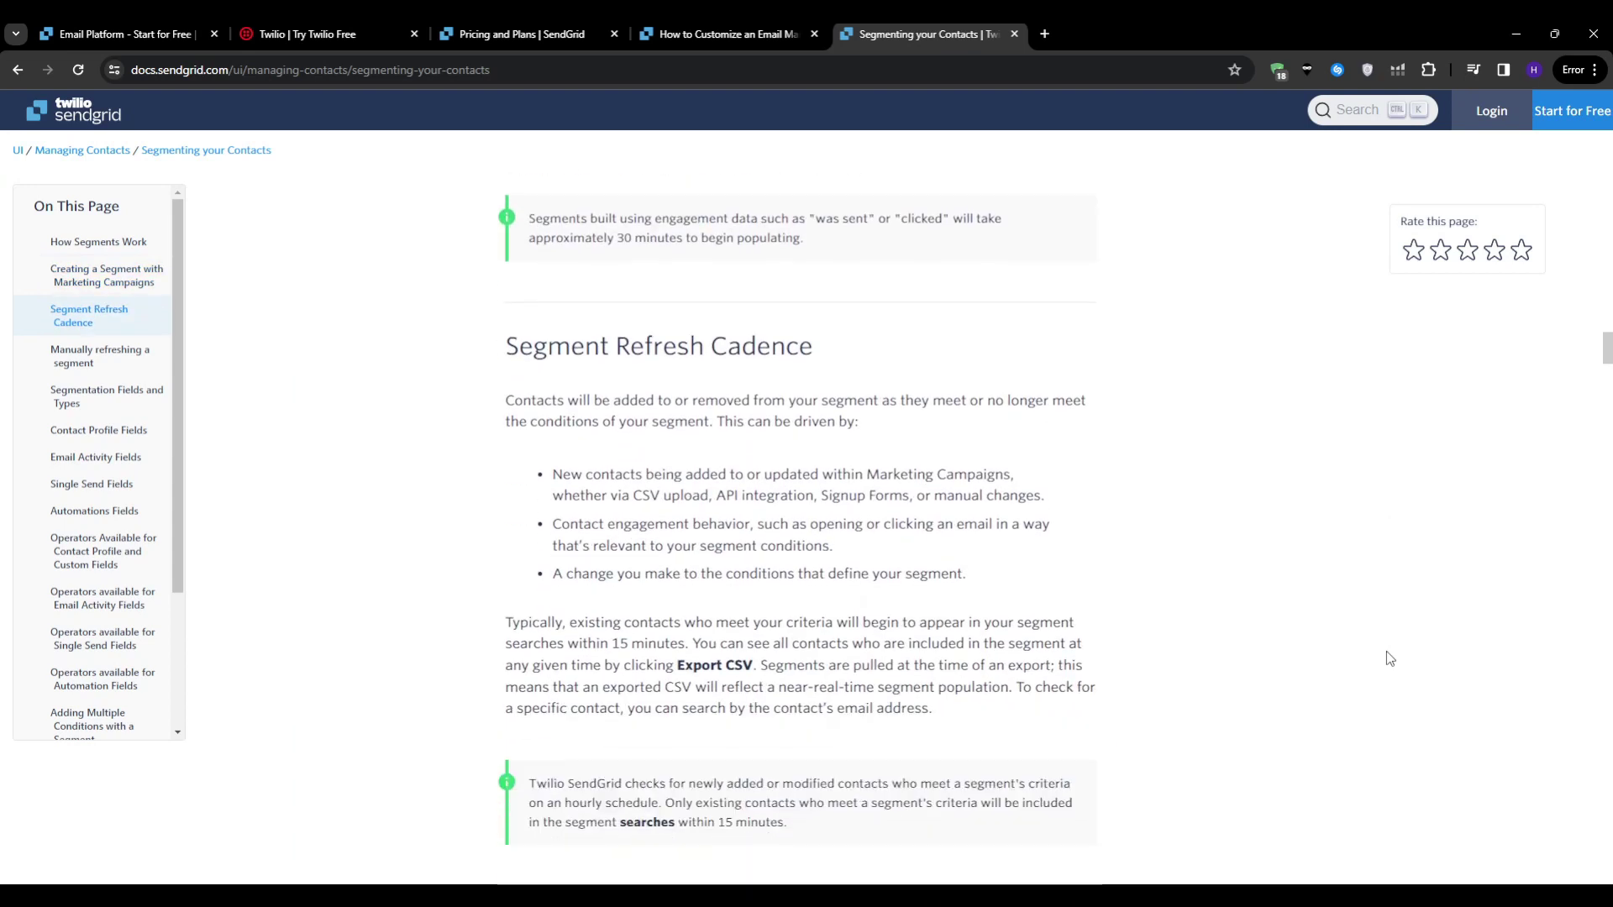
pyautogui.scroll(-7, 1386, 652)
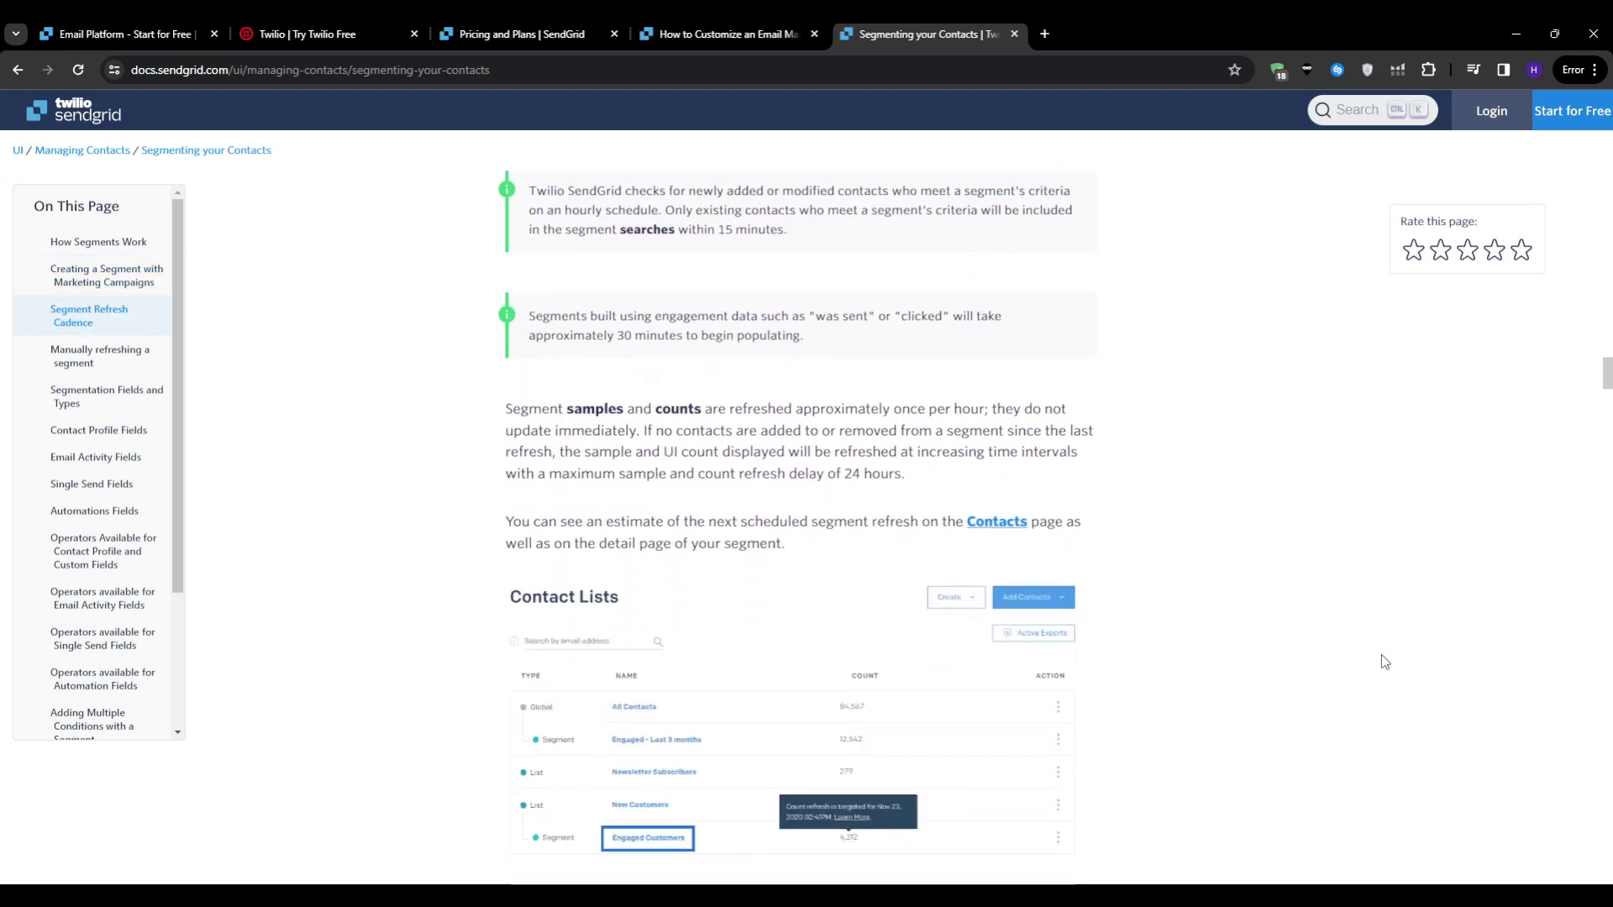
pyautogui.scroll(-2, 1385, 662)
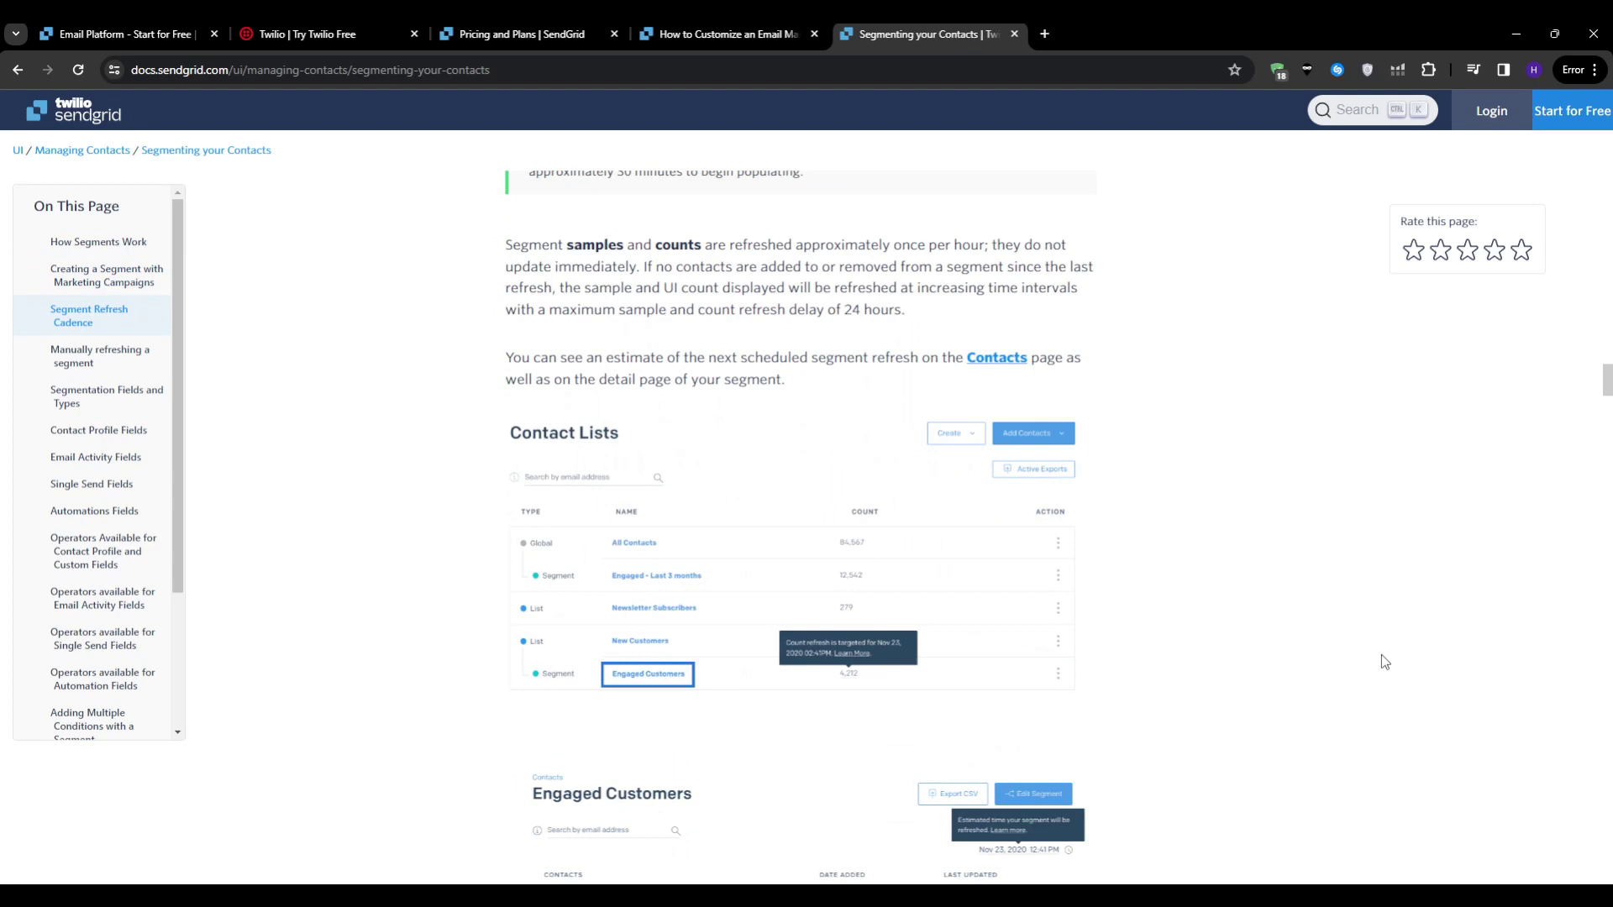
pyautogui.click(722, 33)
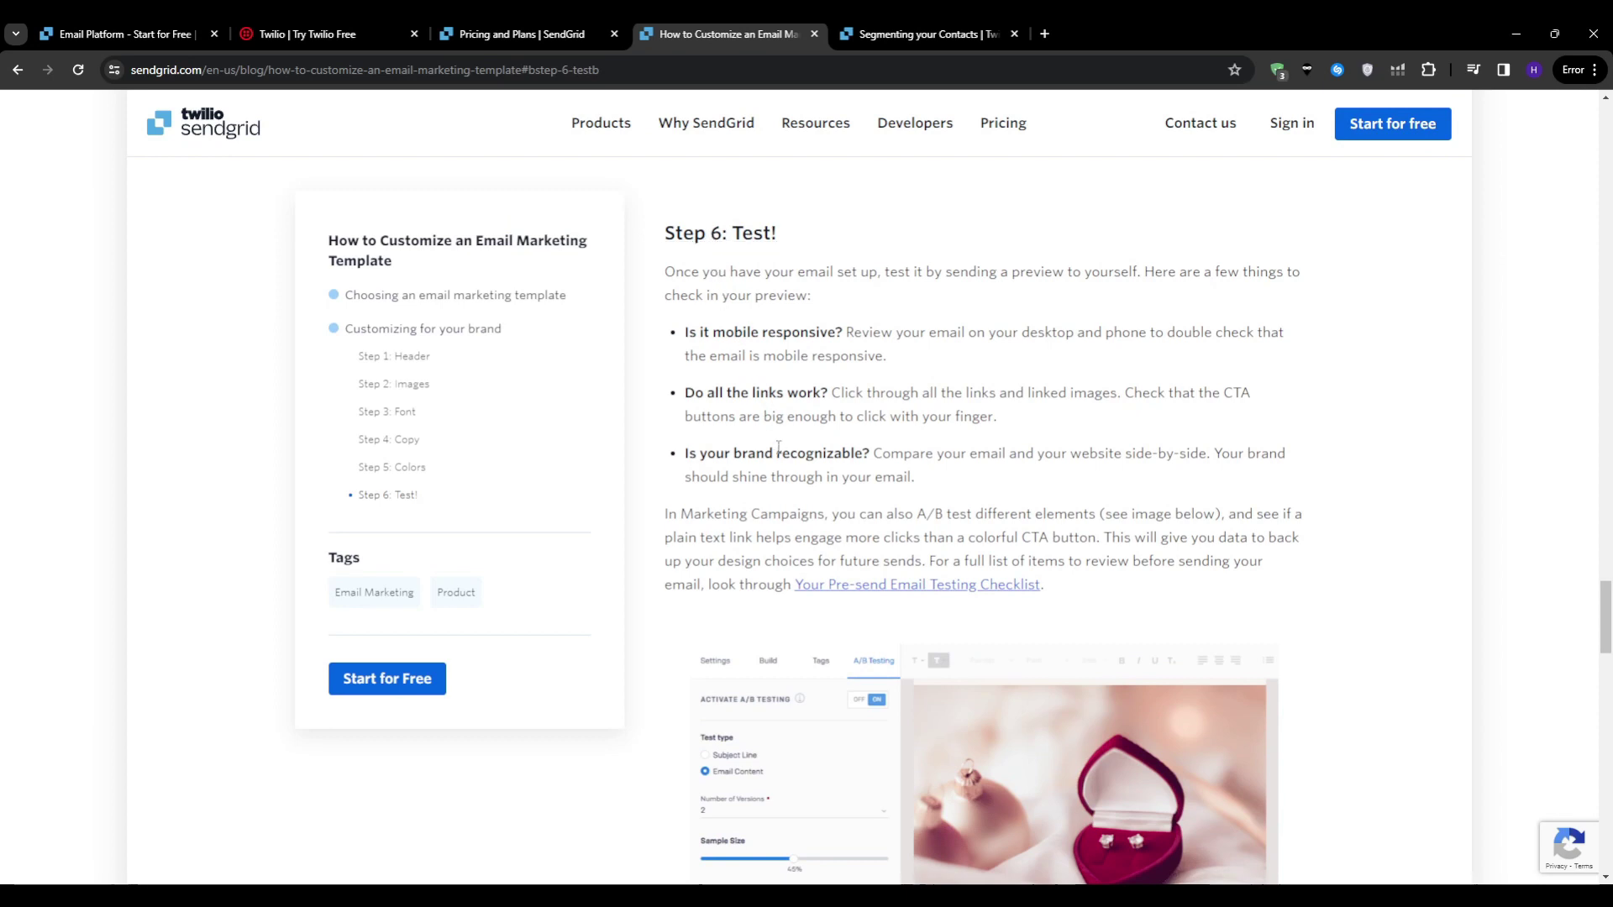
# Step: Look over the Step 6 A/B testing image and return to the Segmenting your Contacts guide
pyautogui.scroll(-3, 779, 450)
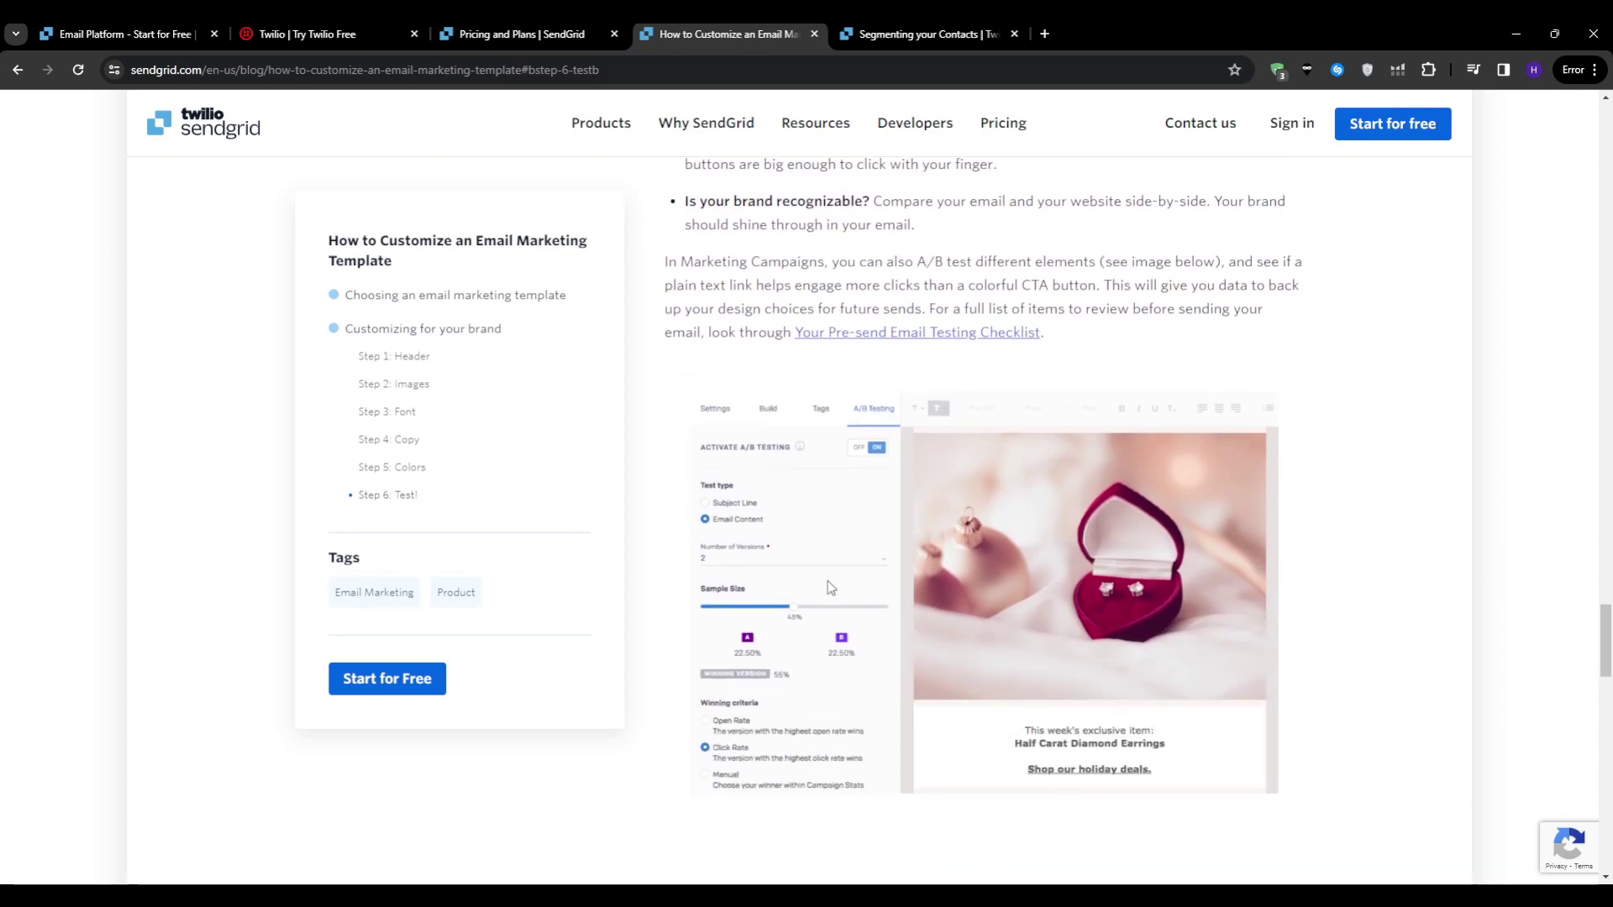
pyautogui.scroll(-2, 831, 602)
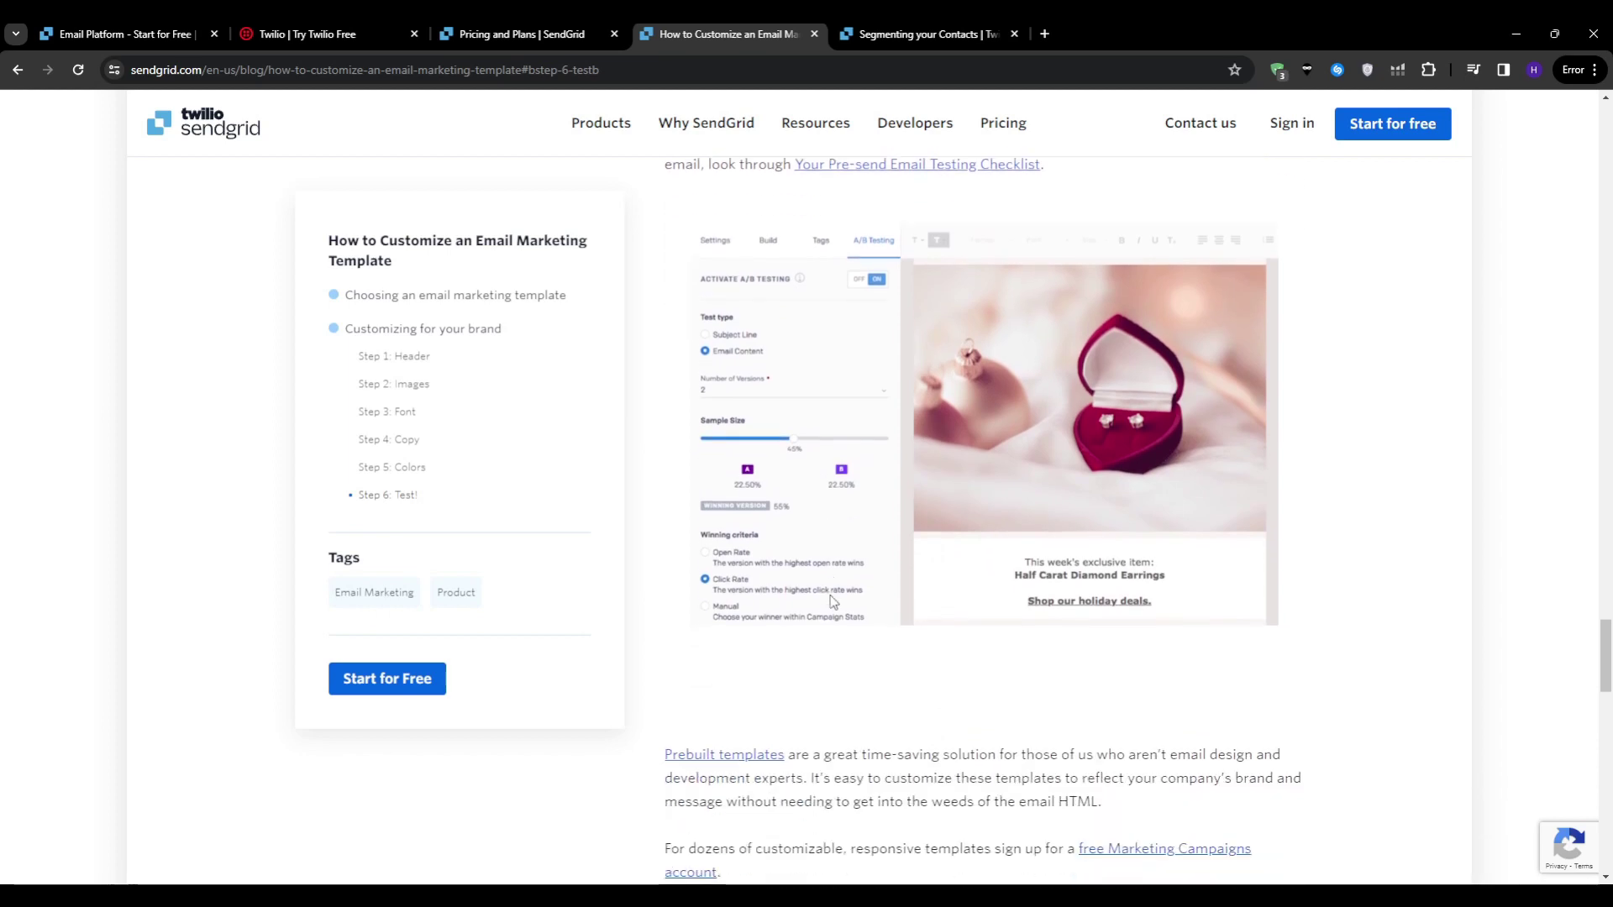
pyautogui.scroll(1, 832, 602)
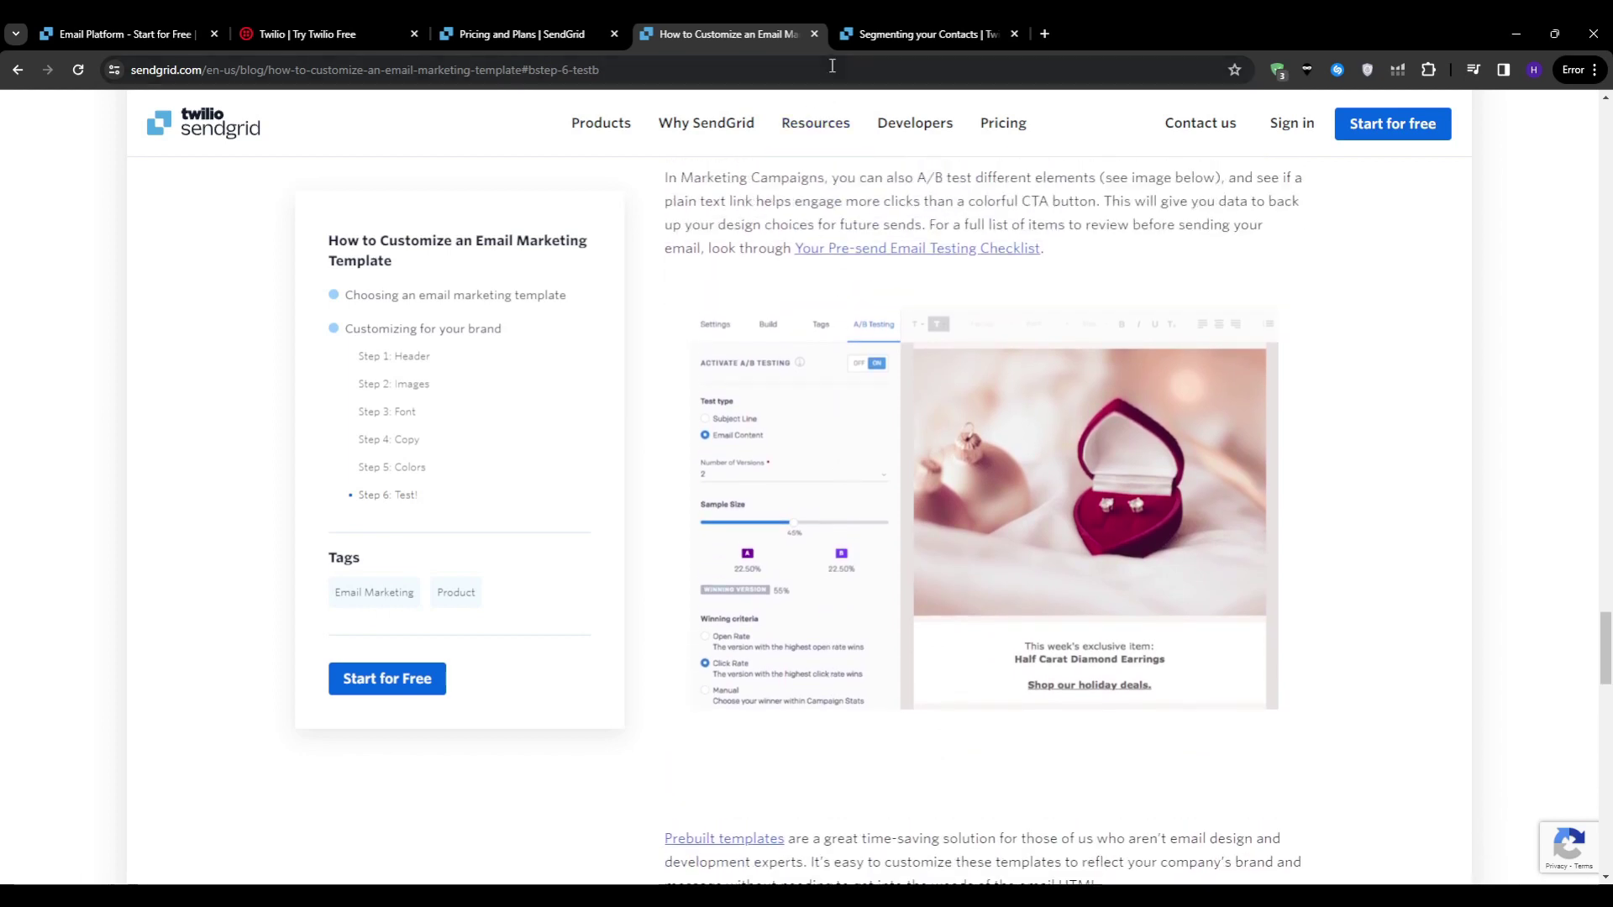
pyautogui.click(929, 33)
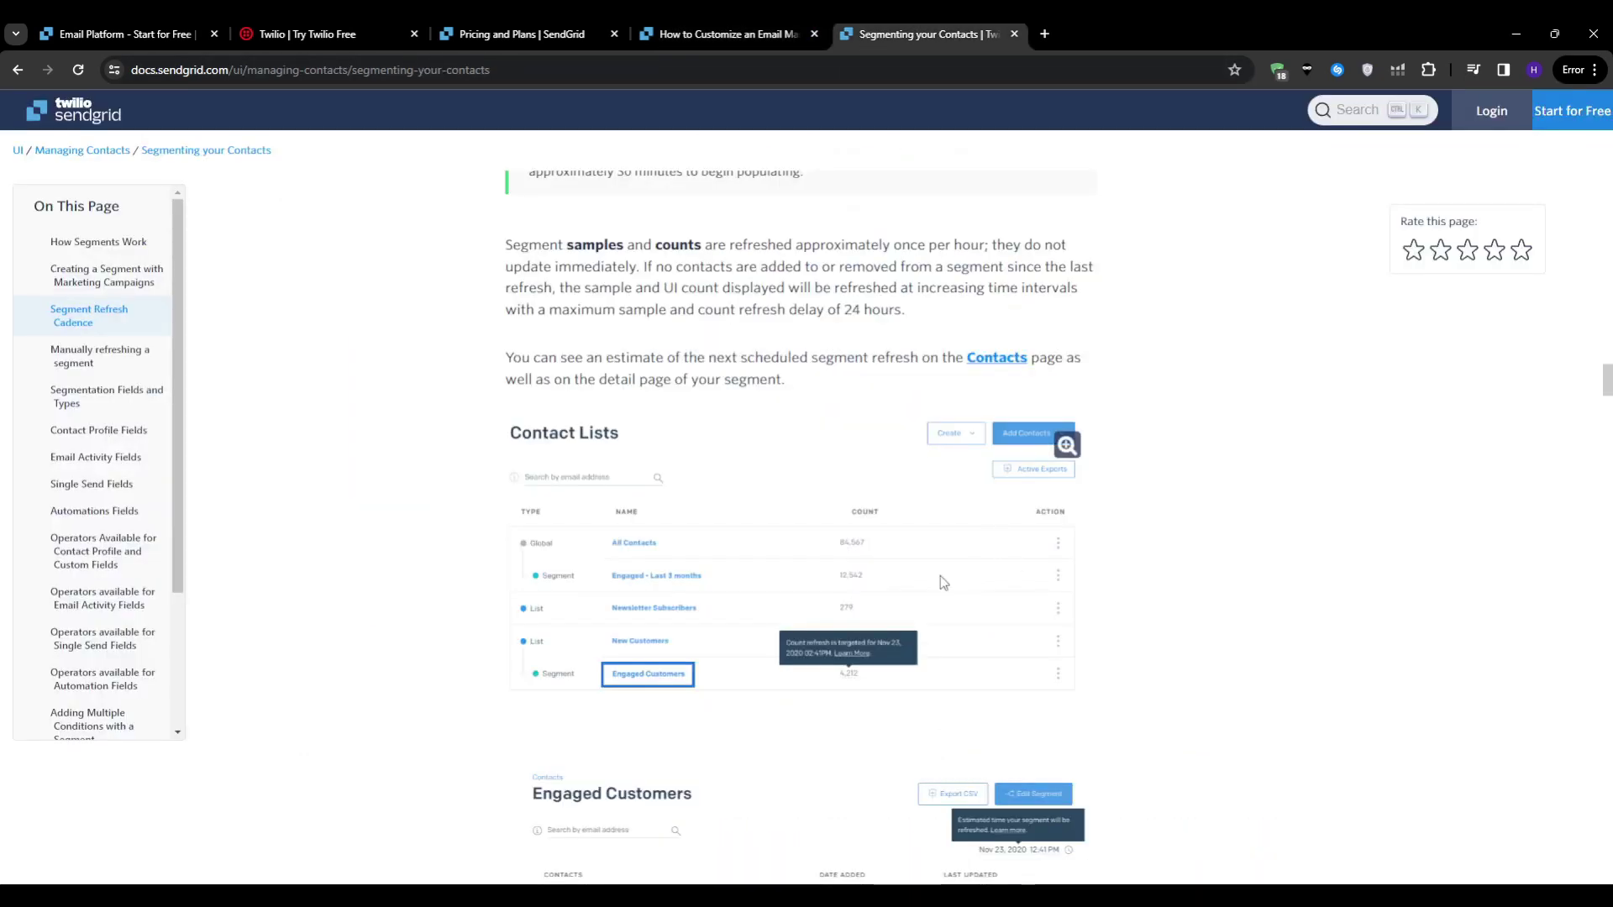
# Step: Open the Browser Comparison Statistics doc and scroll through its comparison overview
pyautogui.moveTo(177, 555); pyautogui.dragTo(186, 710)
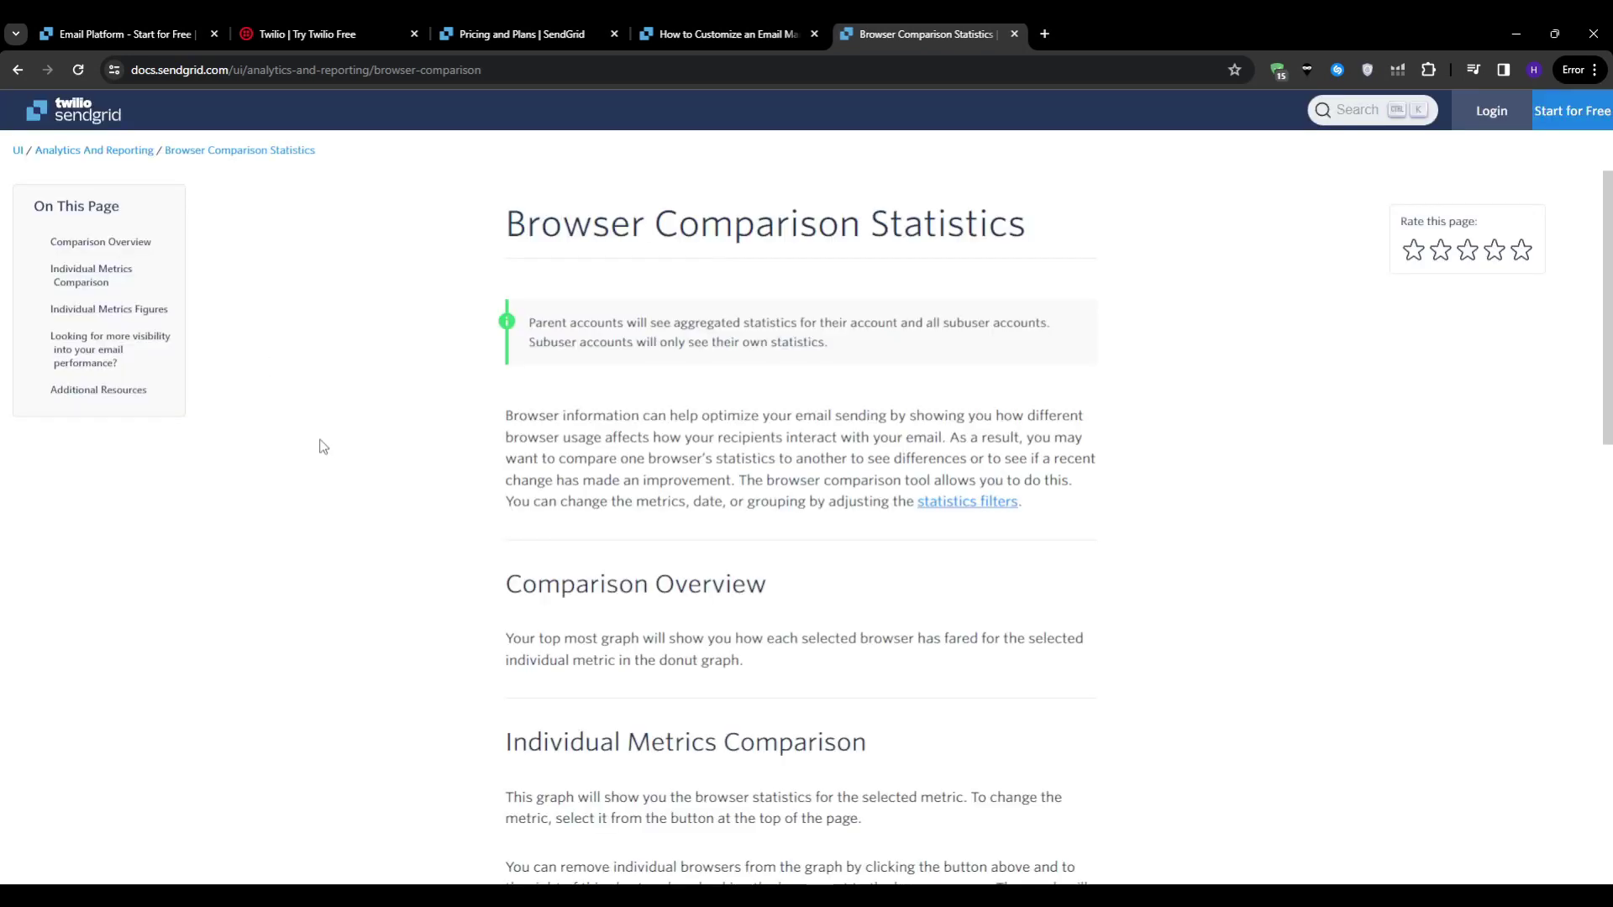
pyautogui.scroll(-3, 383, 566)
pyautogui.scroll(-2, 386, 567)
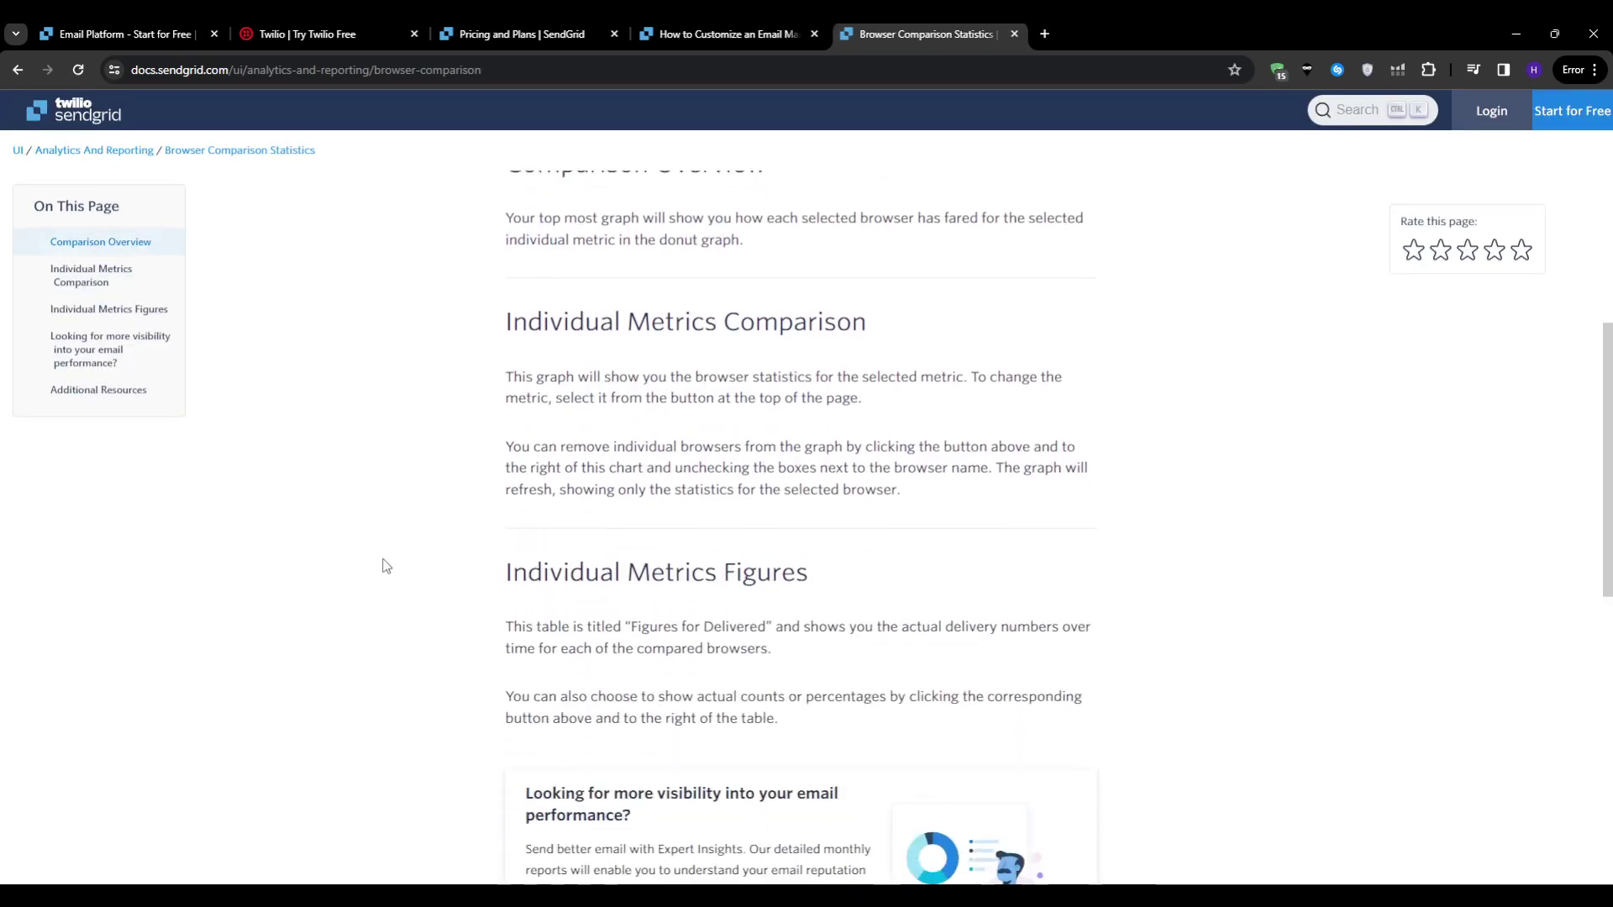
pyautogui.scroll(-5, 386, 566)
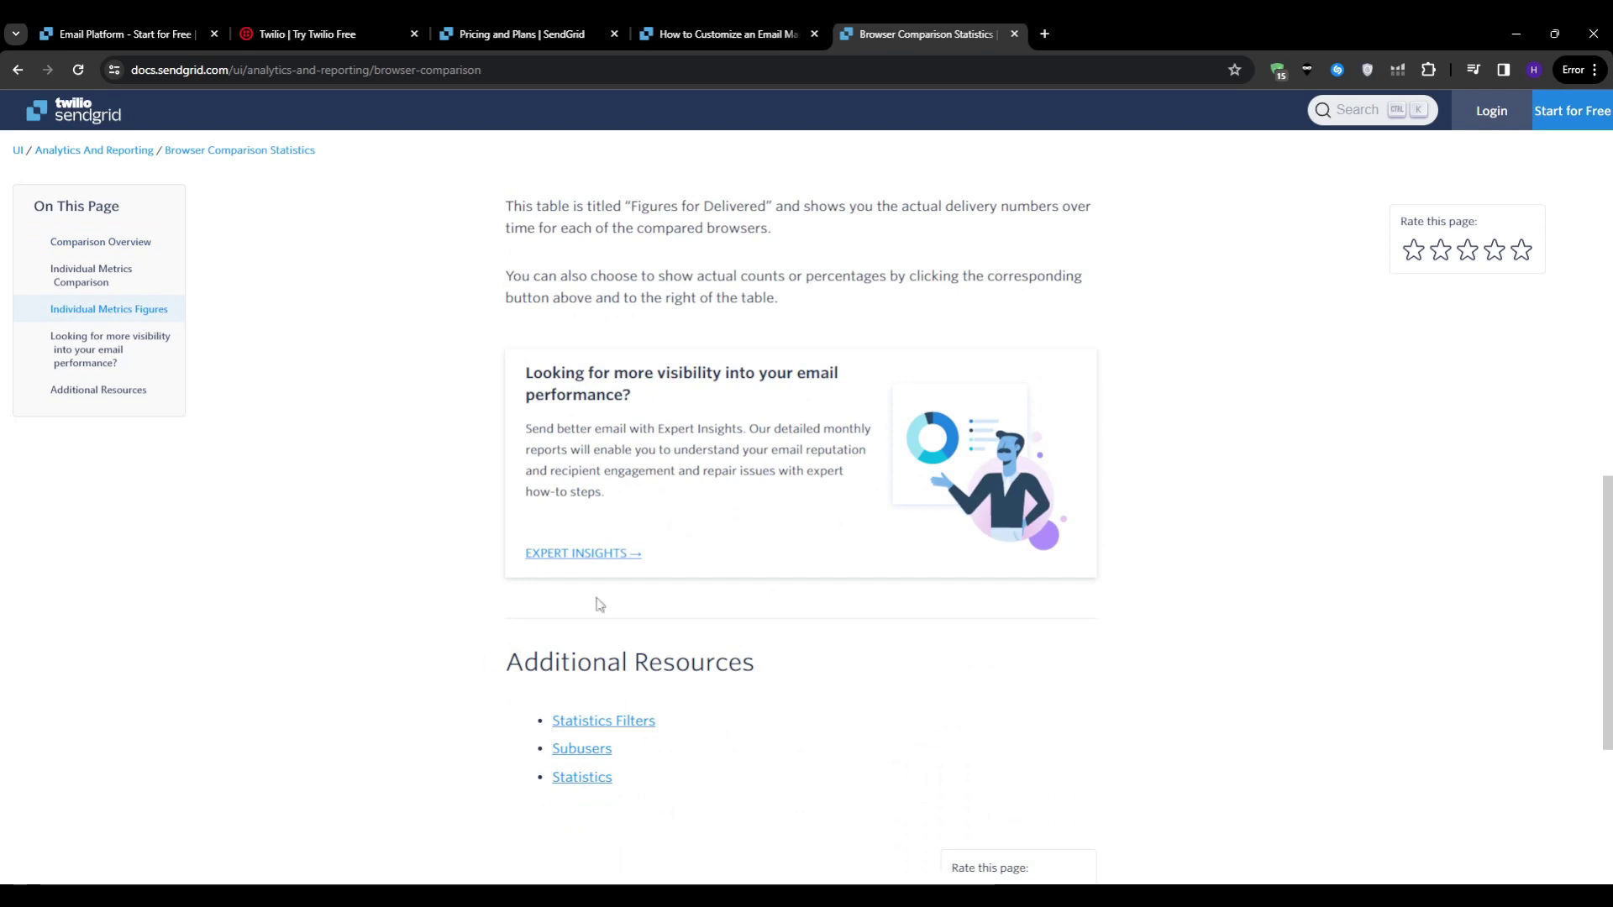
pyautogui.click(594, 555)
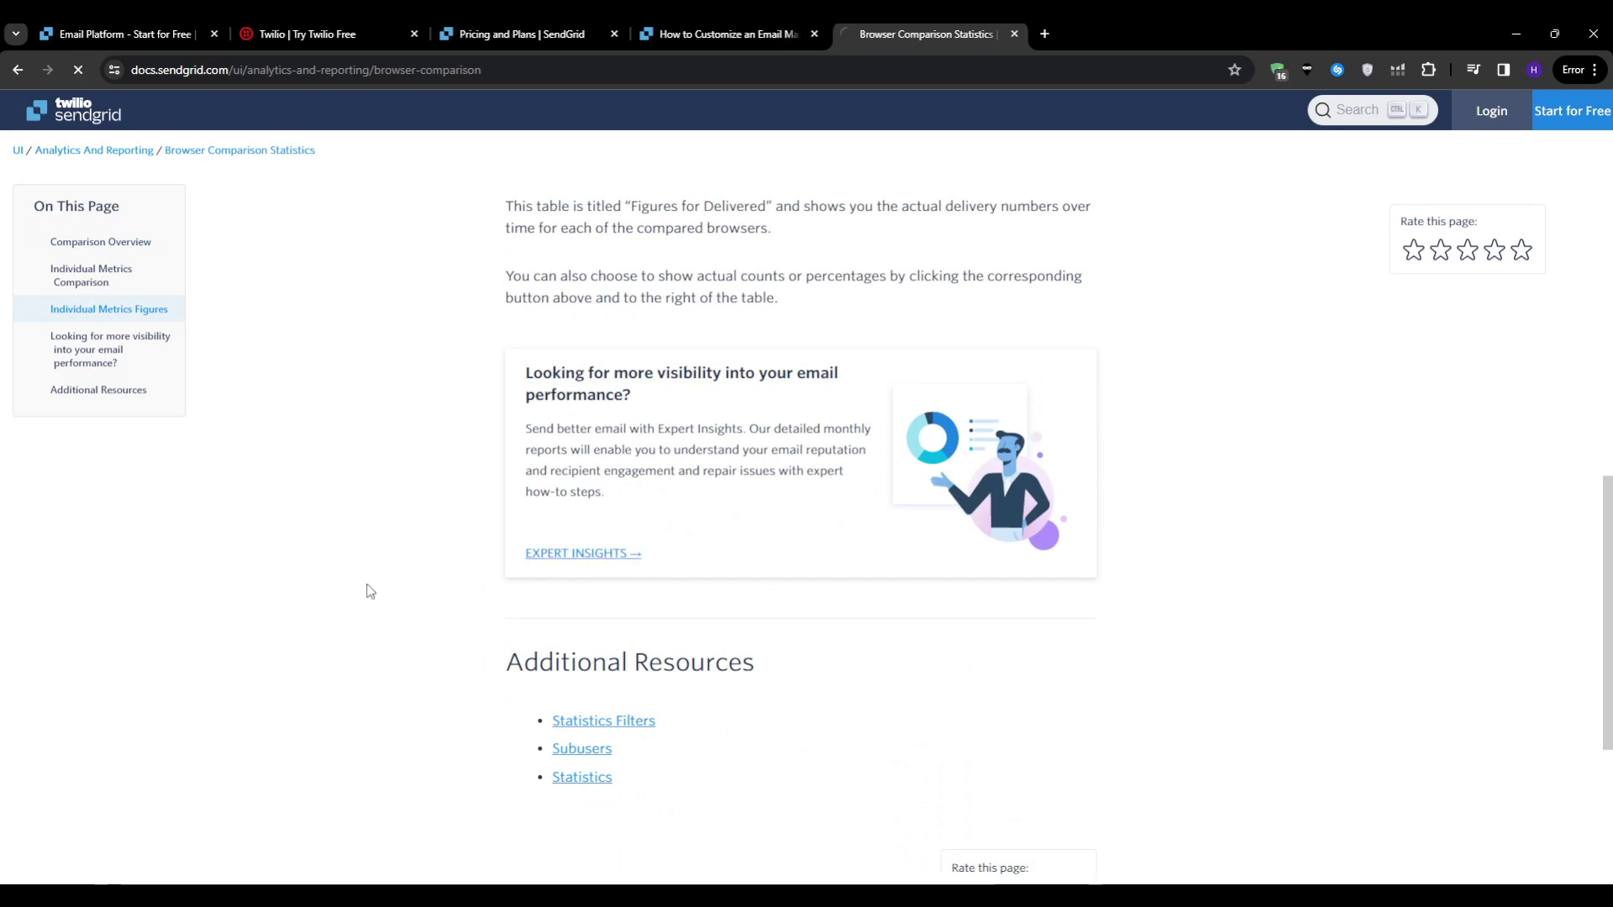
# Step: Jump to the Individual Metrics Figures section, then scroll back toward the top
pyautogui.click(115, 311)
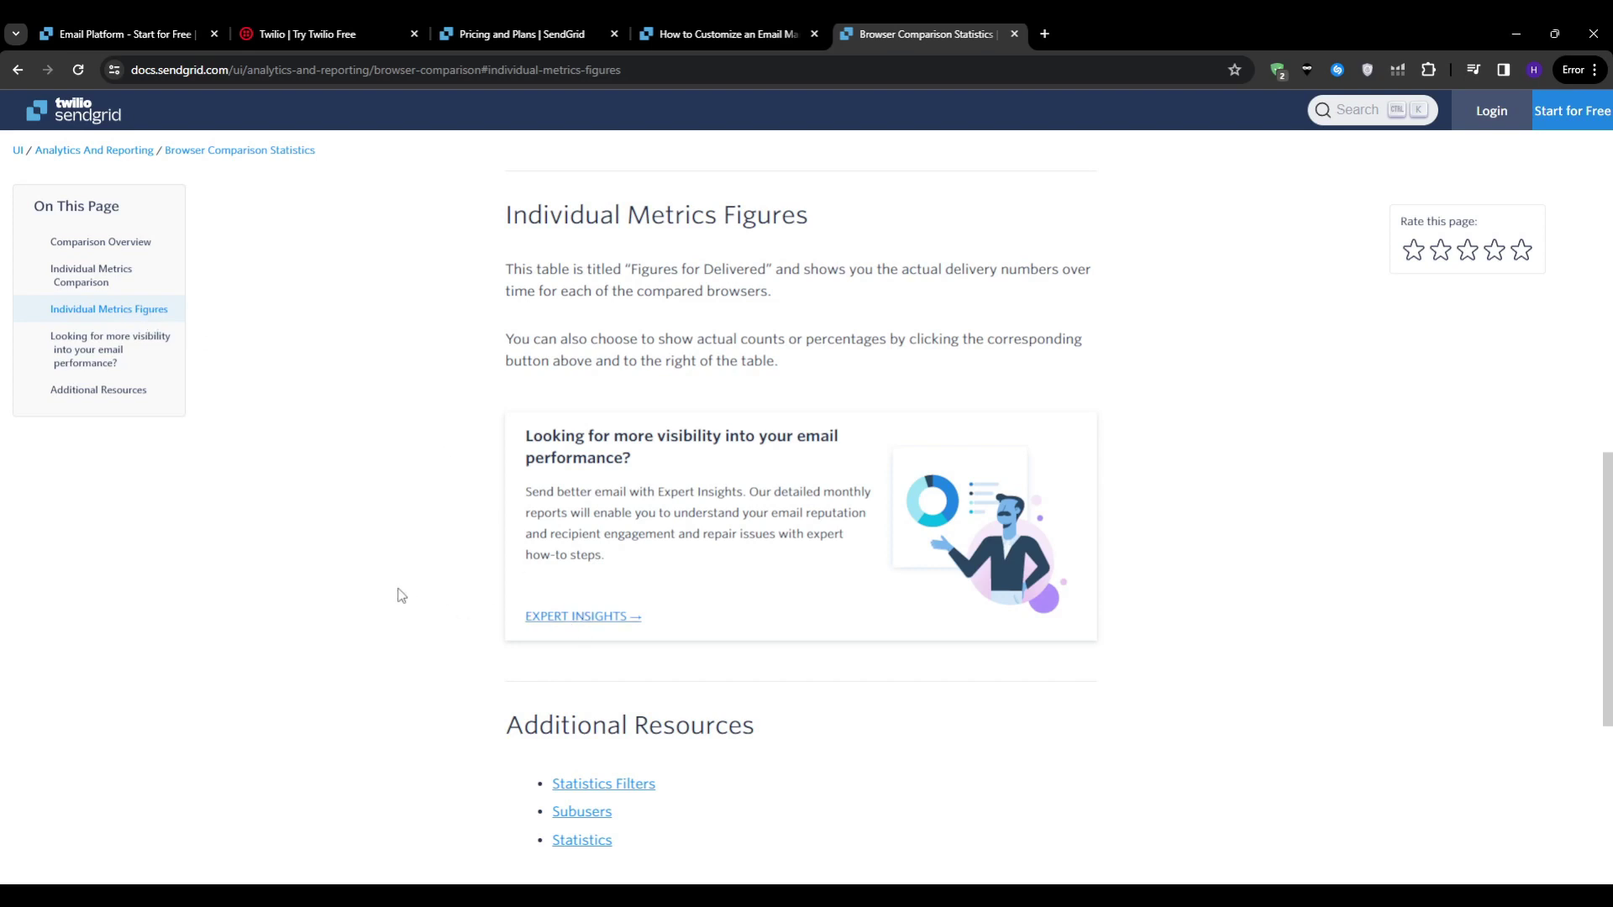
pyautogui.scroll(-5, 400, 595)
pyautogui.scroll(11, 400, 594)
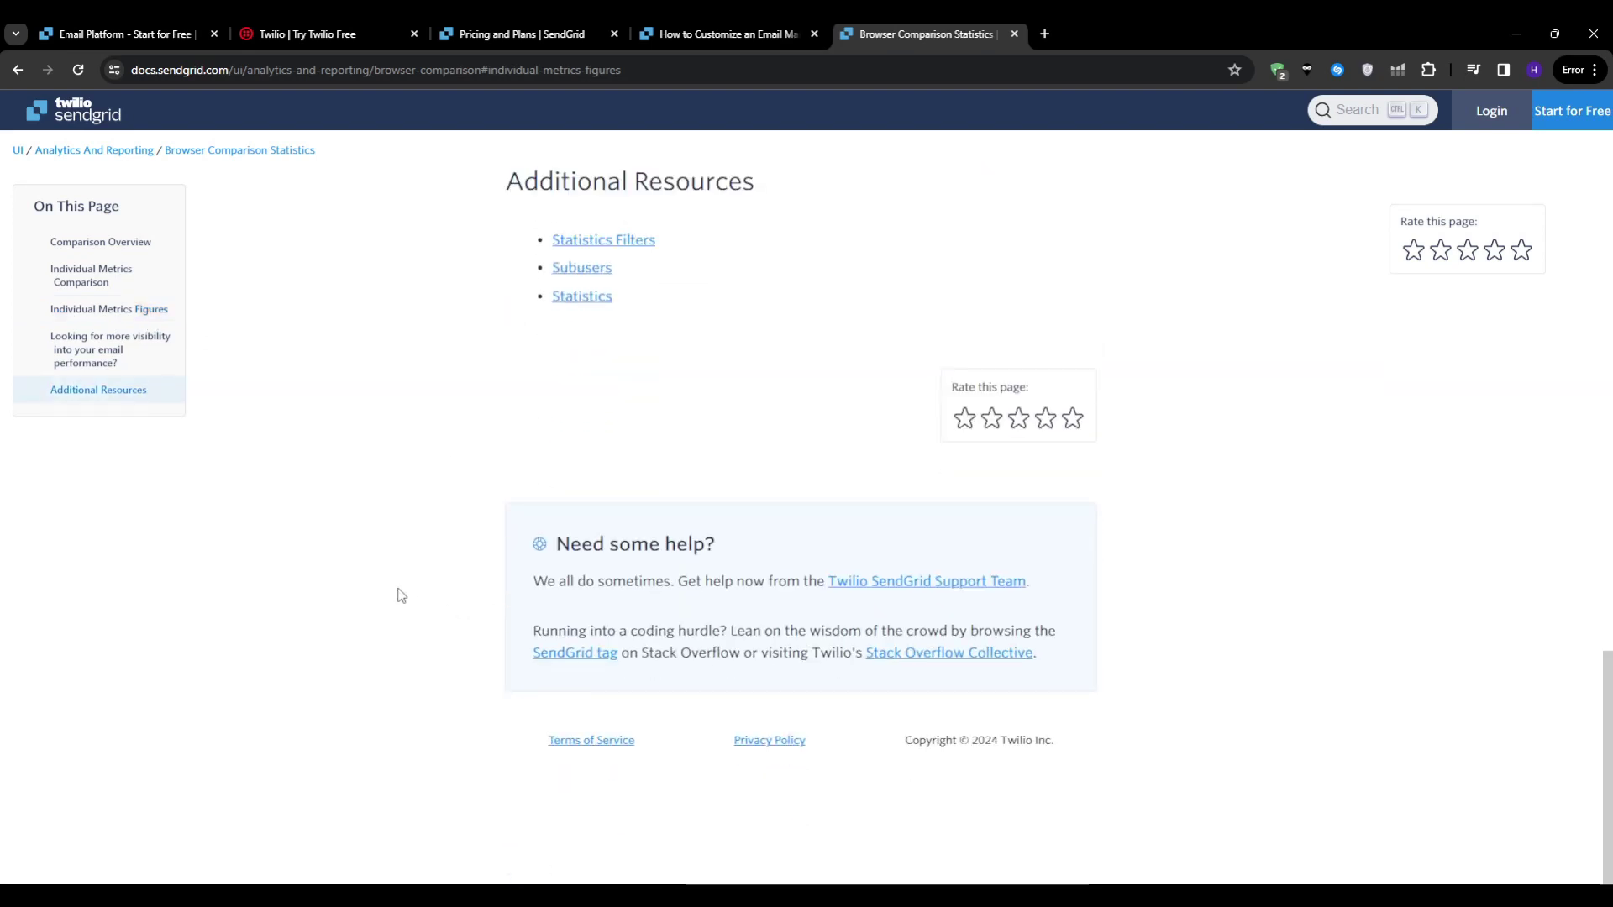
pyautogui.scroll(3, 171, 292)
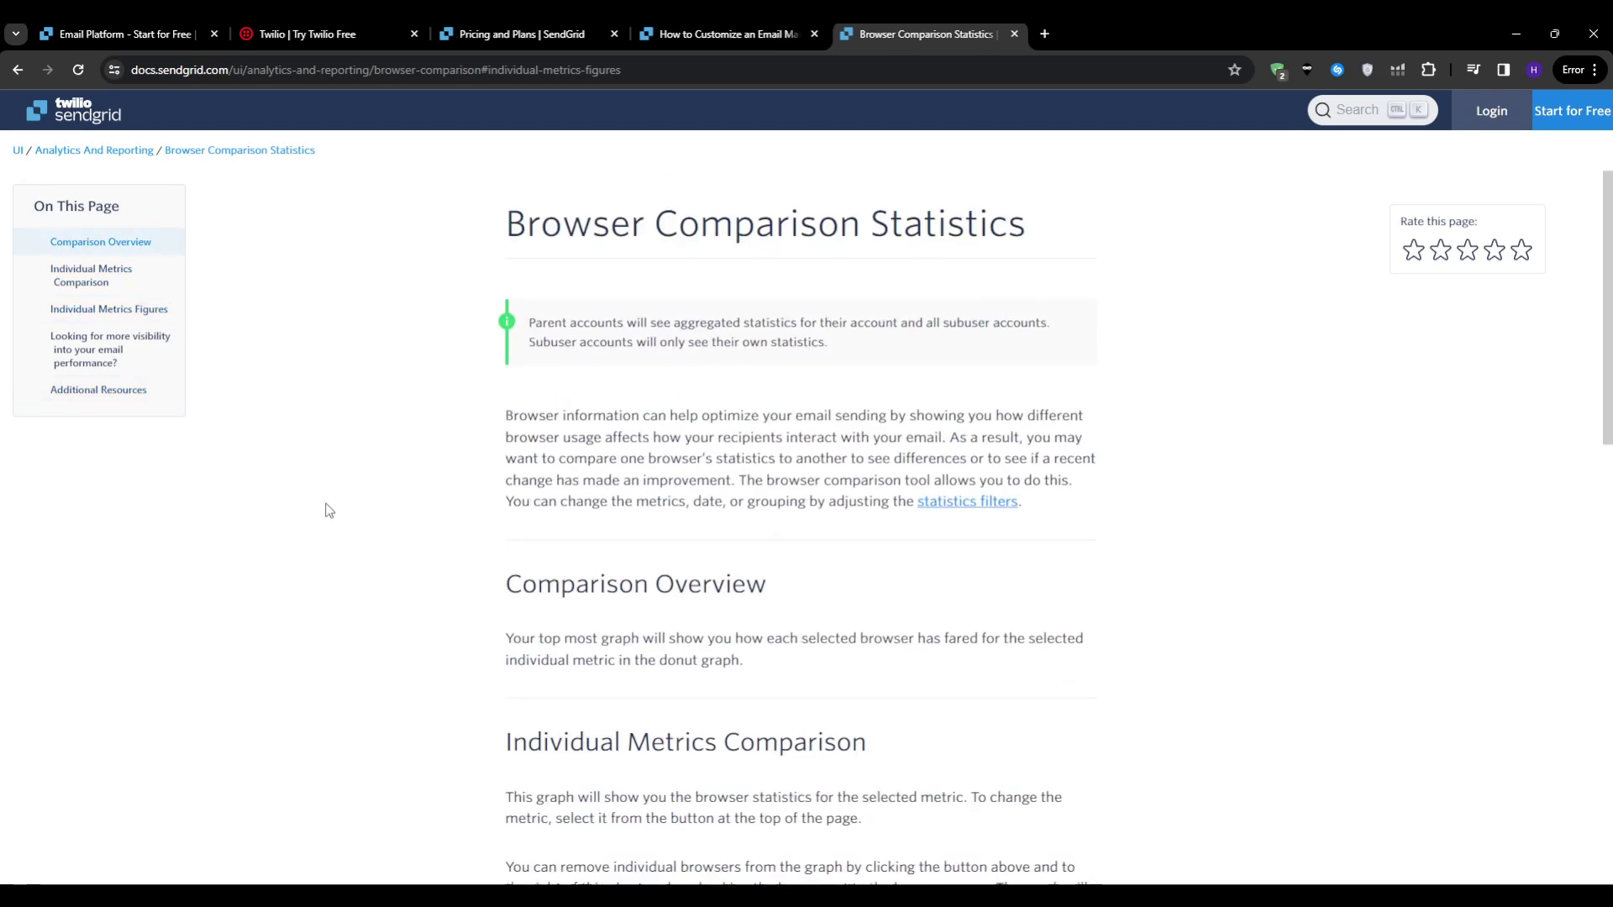